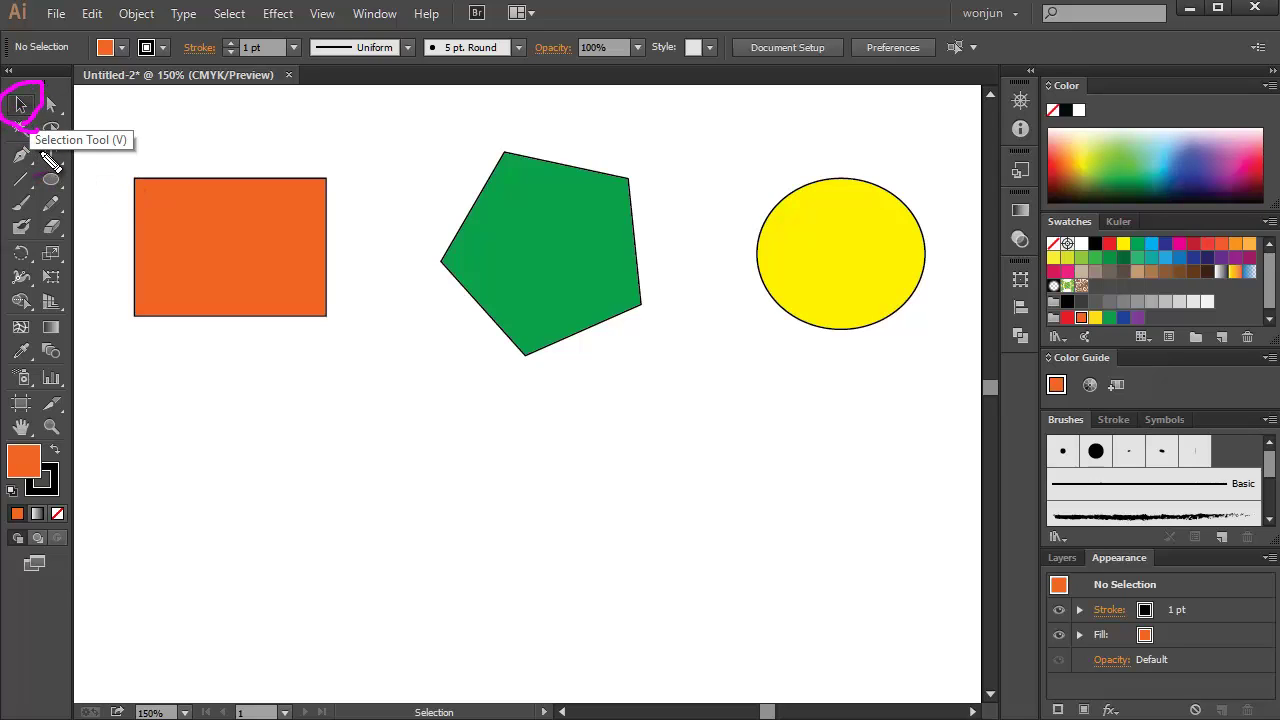
mouse_move(113, 120)
left_mouse_down()
mouse_move(131, 157)
mouse_move(157, 100)
left_mouse_up()
mouse_move(161, 153)
left_mouse_down()
mouse_move(200, 126)
mouse_move(137, 189)
left_mouse_up()
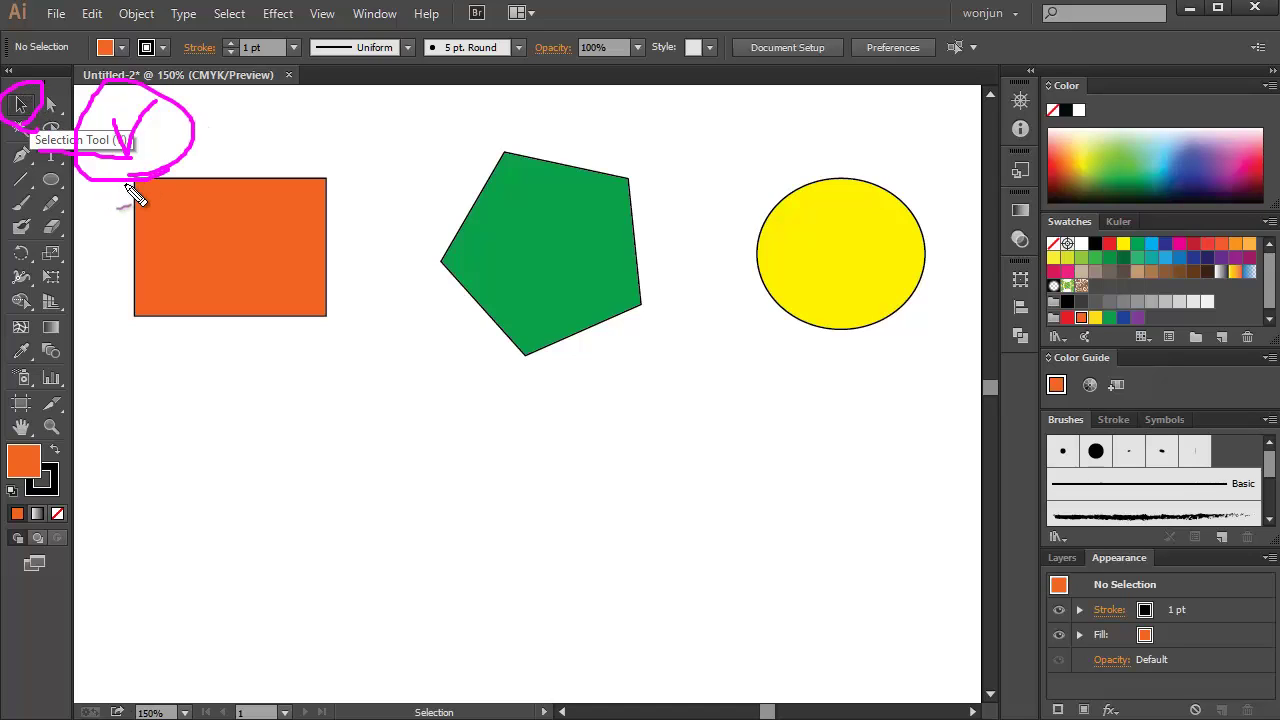
key("Escape")
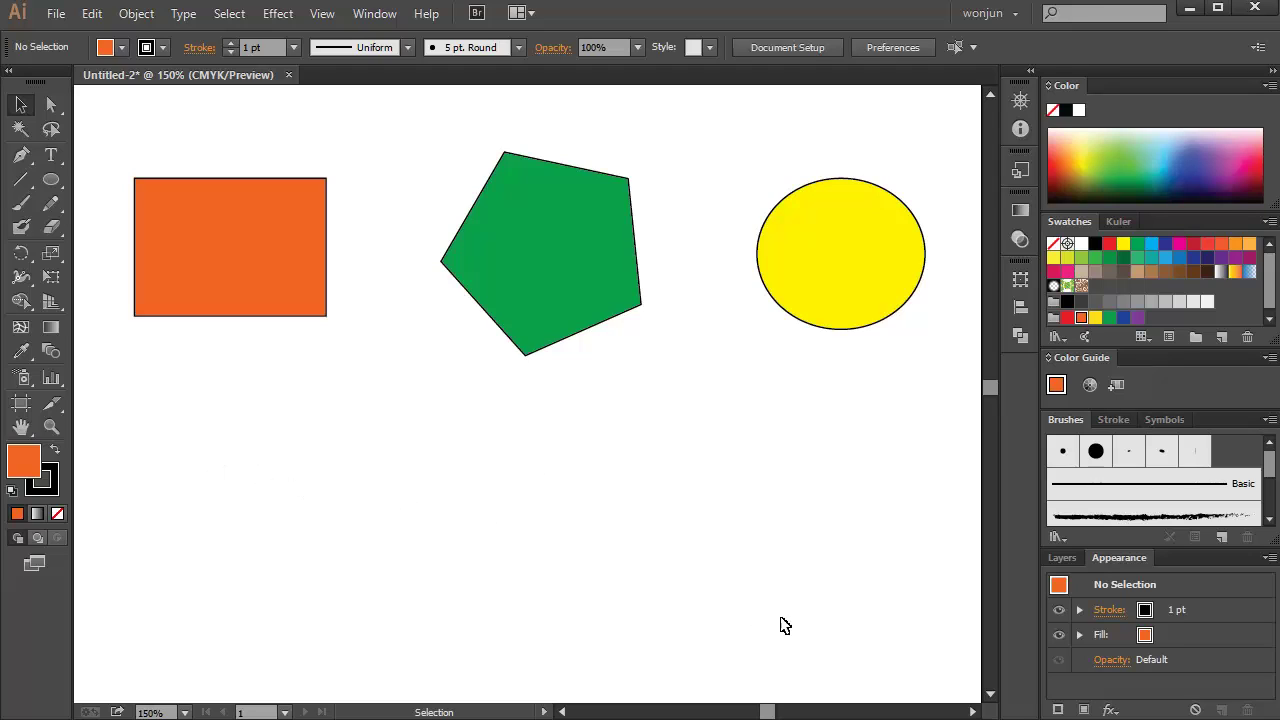
left_click_drag(309, 451, 743, 587)
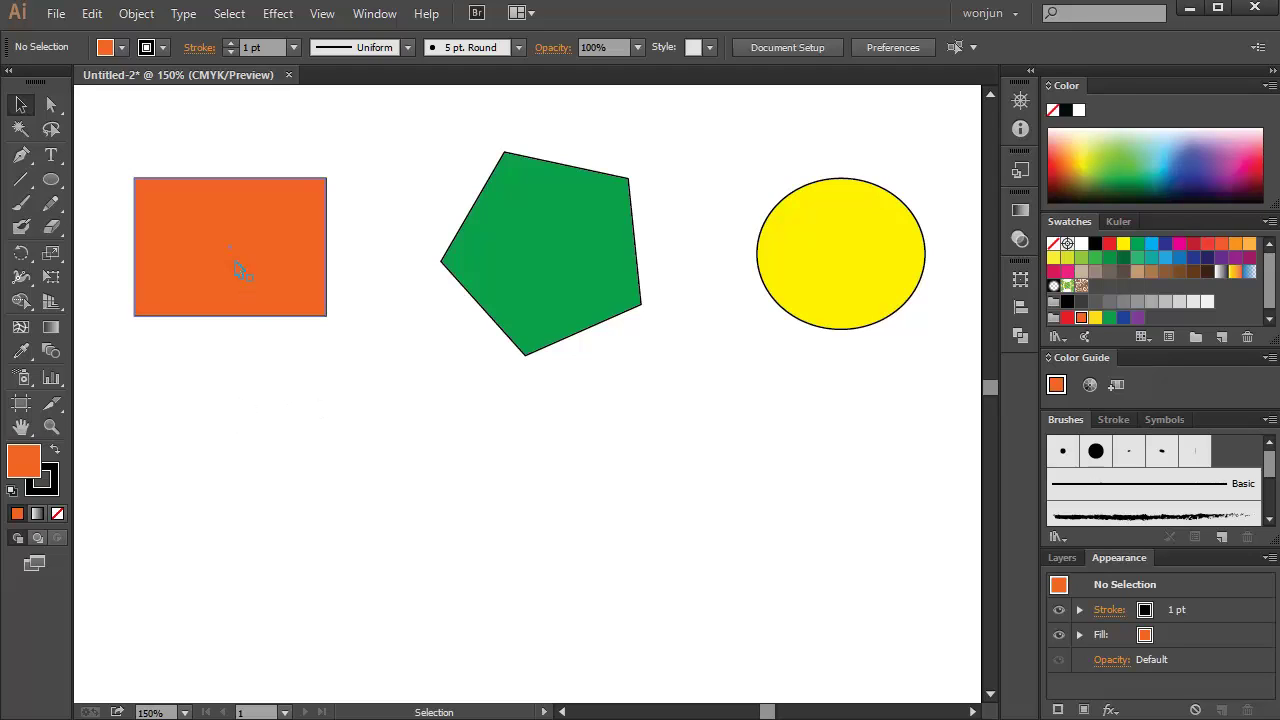
Step: Select the orange rectangle
left_click(197, 256)
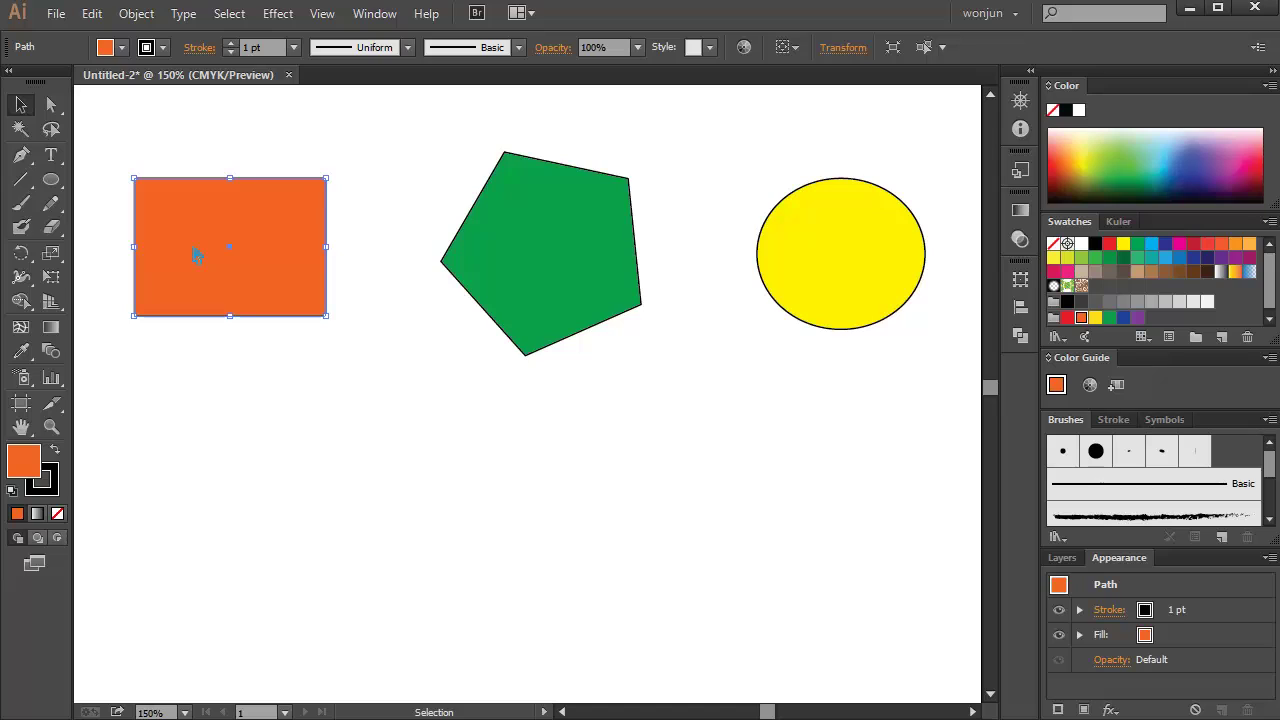
key("ctrl+space")
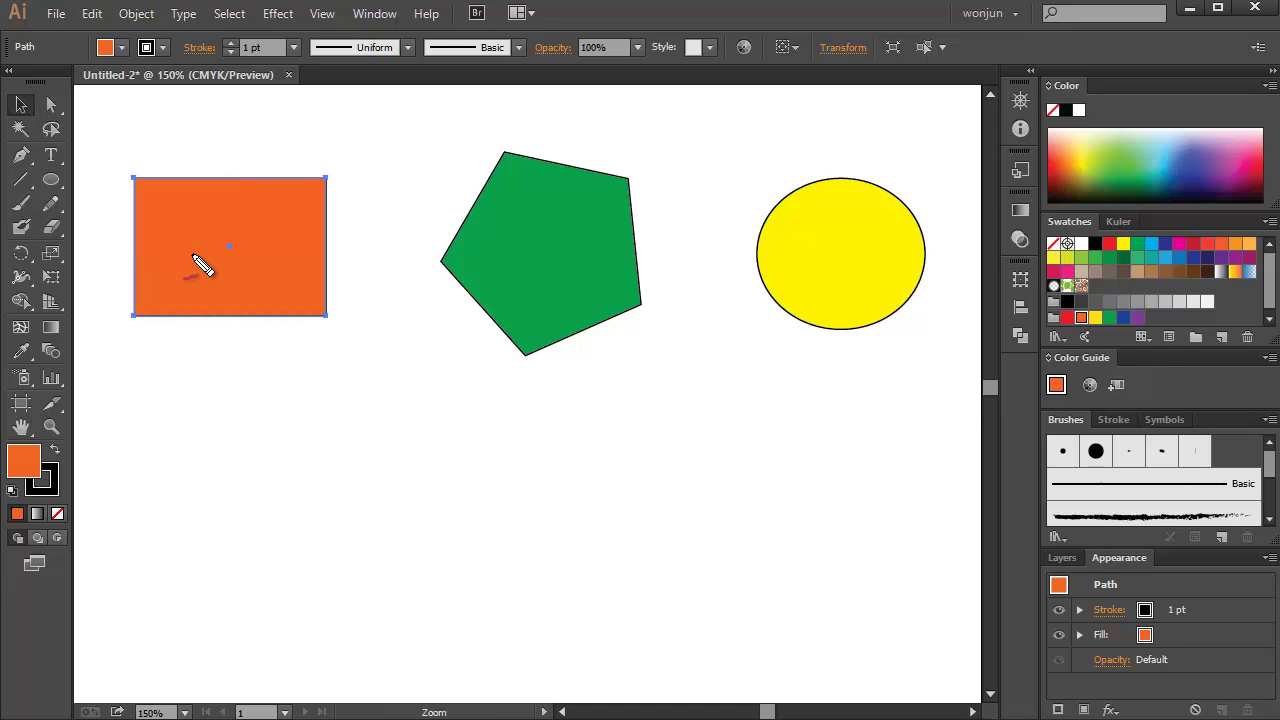
mouse_move(151, 188)
left_mouse_down()
mouse_move(125, 176)
mouse_move(152, 186)
left_mouse_up()
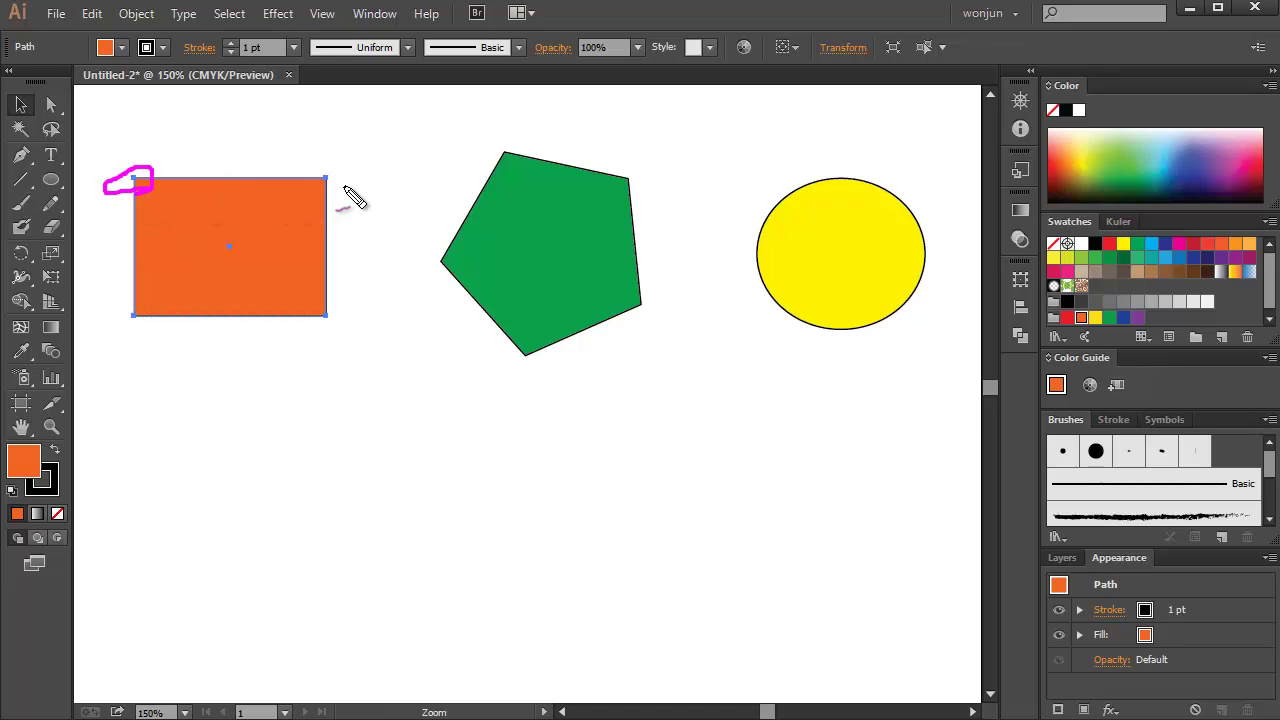
mouse_move(341, 188)
left_mouse_down()
mouse_move(320, 177)
mouse_move(340, 190)
left_mouse_up()
left_click_drag(146, 332, 151, 323)
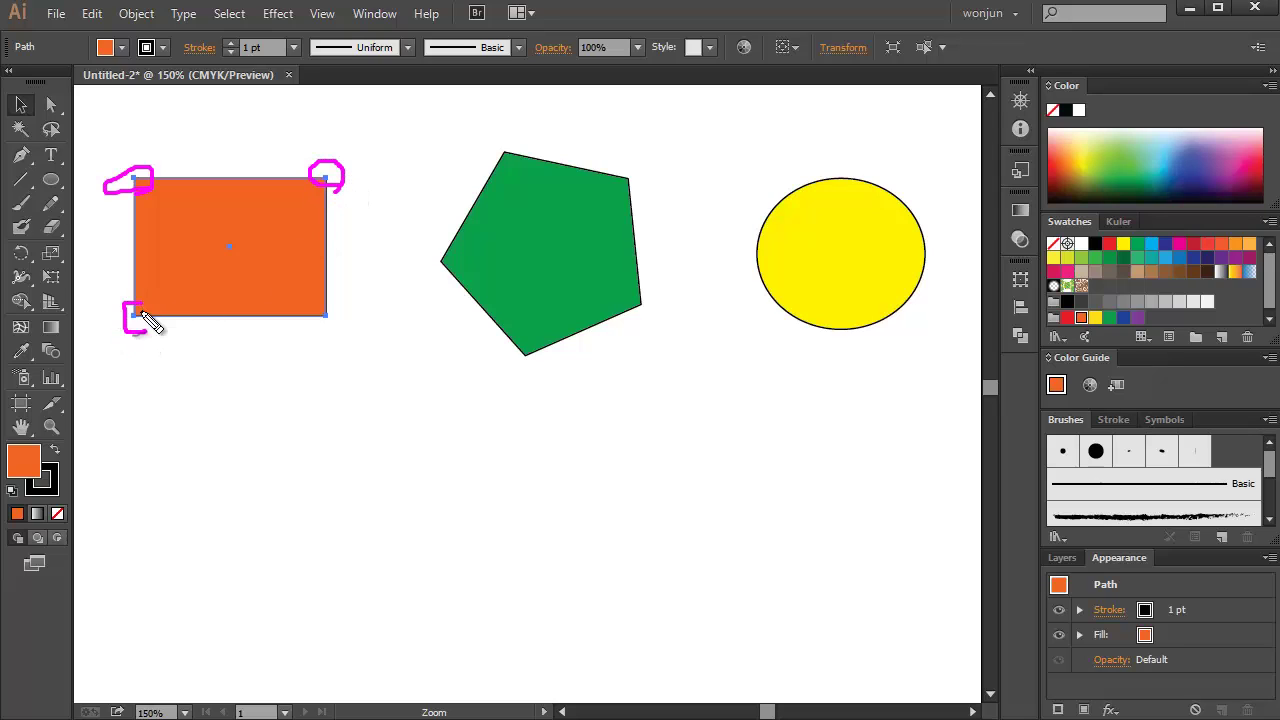
mouse_move(333, 342)
left_mouse_down()
mouse_move(342, 307)
mouse_move(287, 333)
left_mouse_up()
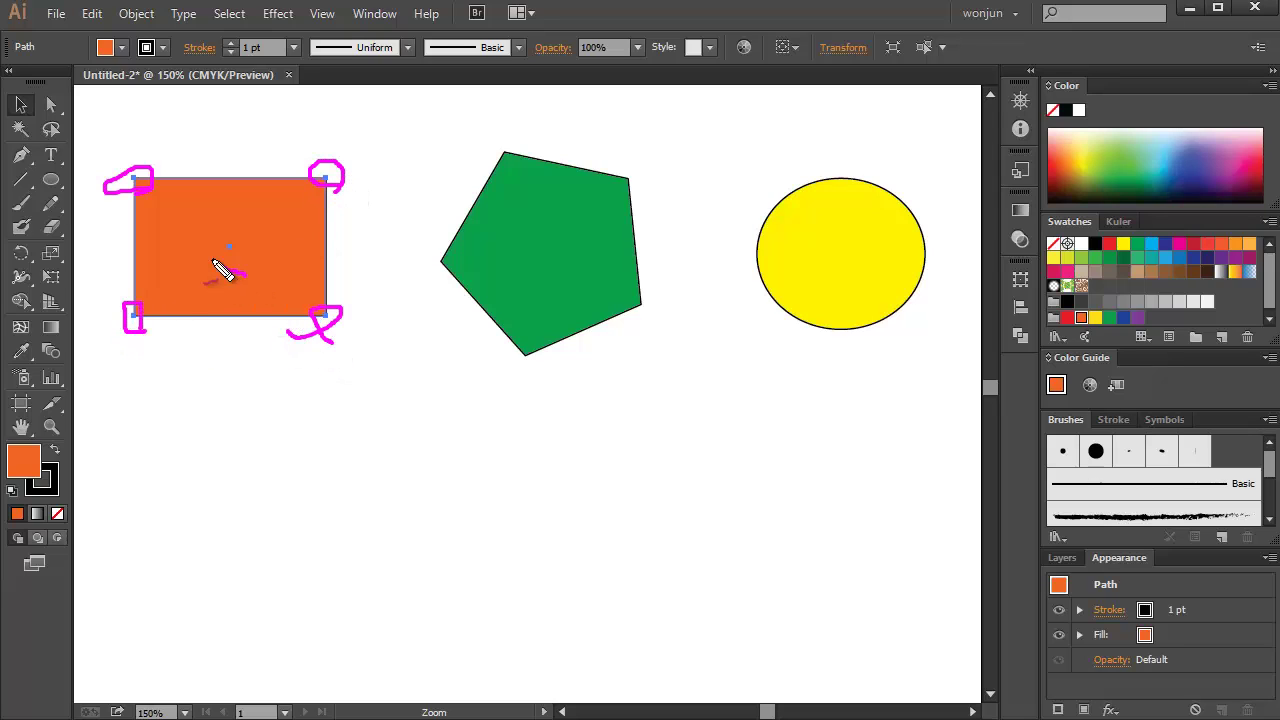
left_click_drag(220, 271, 245, 270)
mouse_move(131, 320)
left_mouse_down()
mouse_move(134, 185)
mouse_move(333, 191)
mouse_move(339, 317)
mouse_move(145, 309)
left_mouse_up()
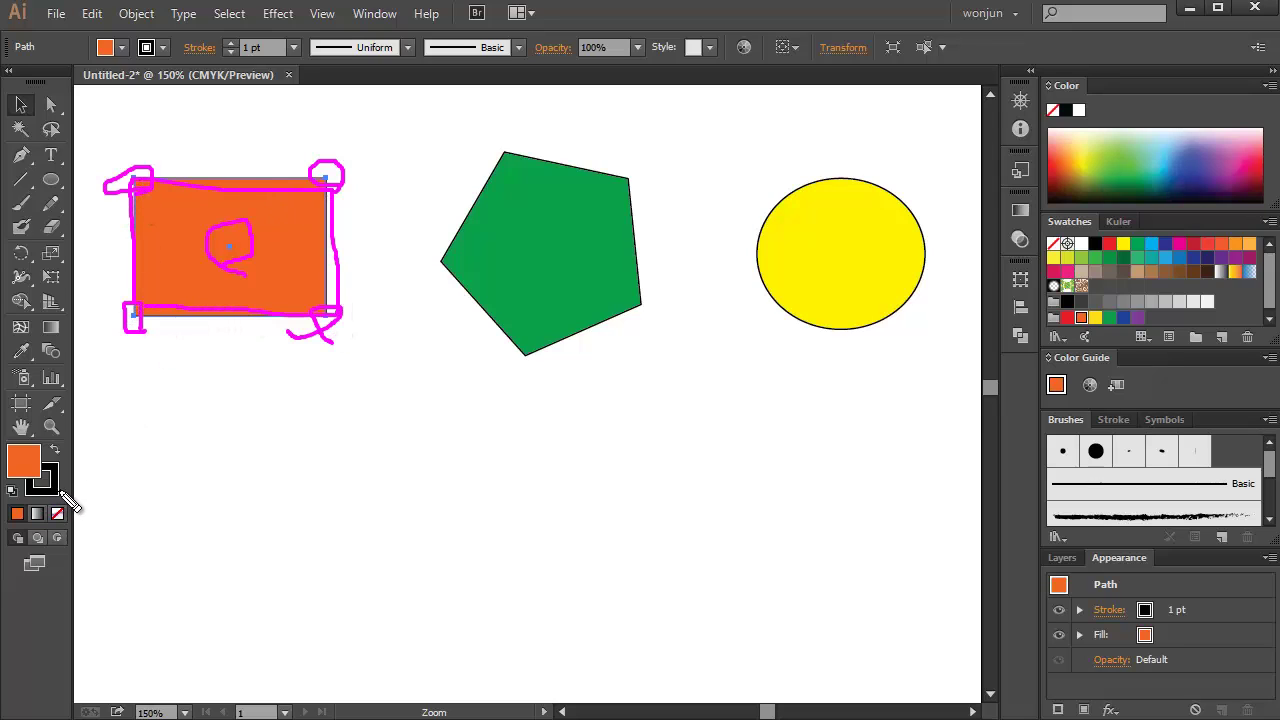
mouse_move(60, 500)
left_mouse_down()
mouse_move(28, 506)
mouse_move(48, 463)
mouse_move(12, 446)
mouse_move(33, 476)
left_mouse_up()
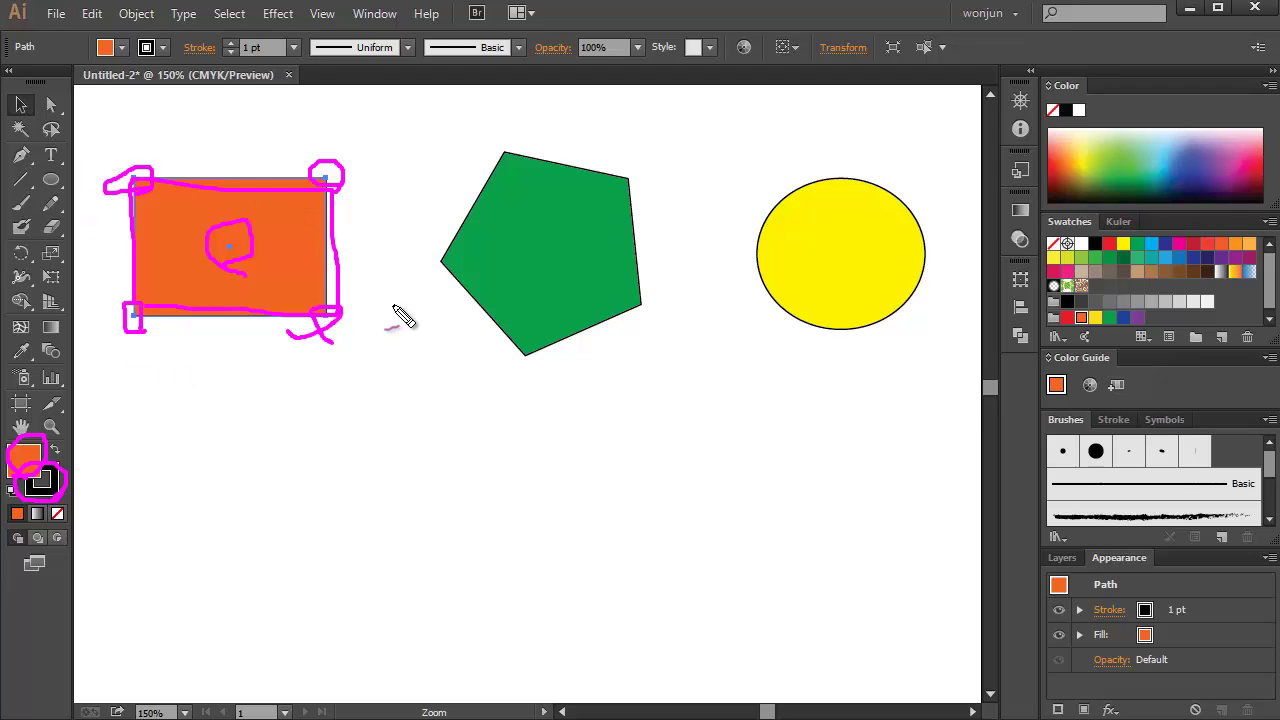
key("Escape")
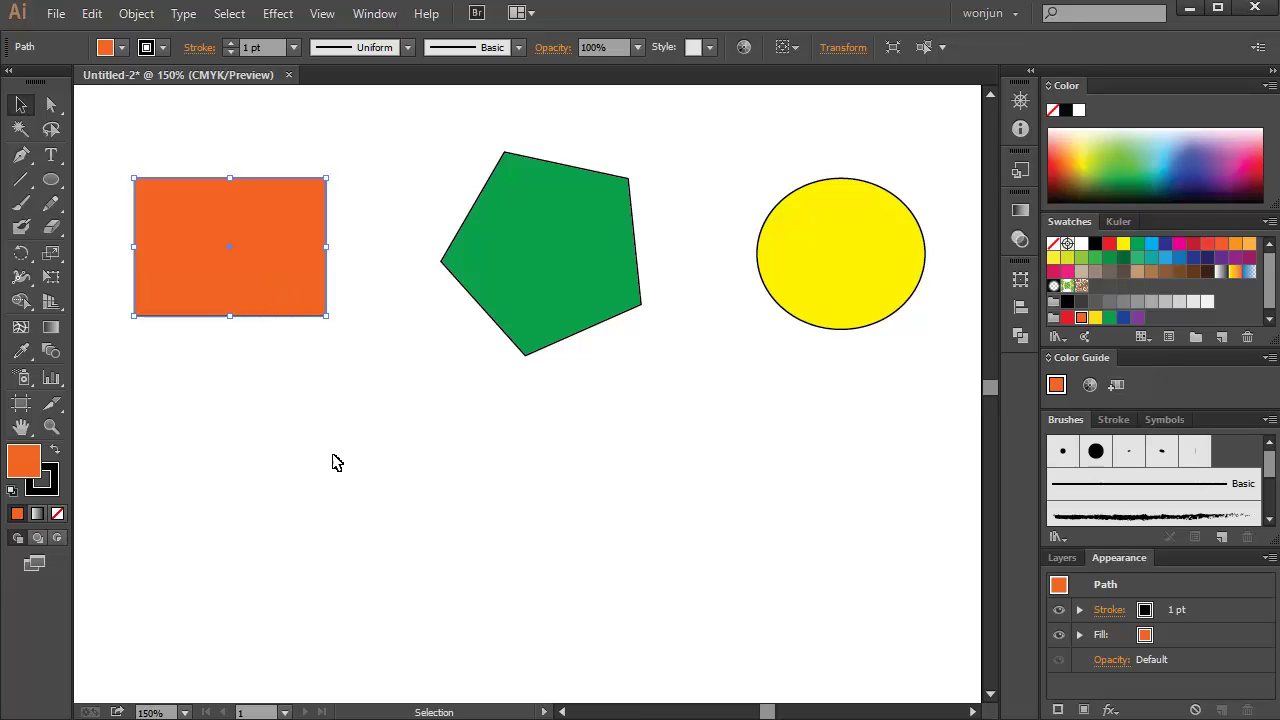
Step: Move the orange rectangle slightly right and down, closer to the green pentagon, and deselect it
left_click_drag(252, 314, 327, 303)
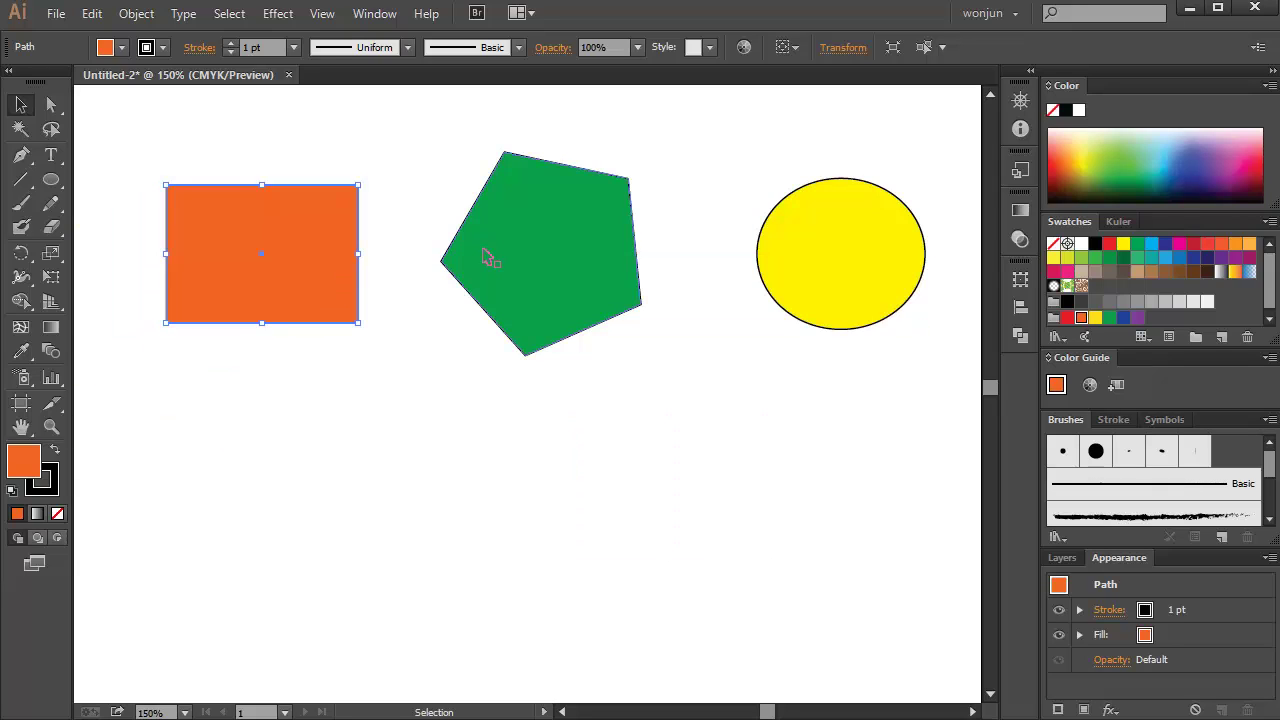
left_click(430, 437)
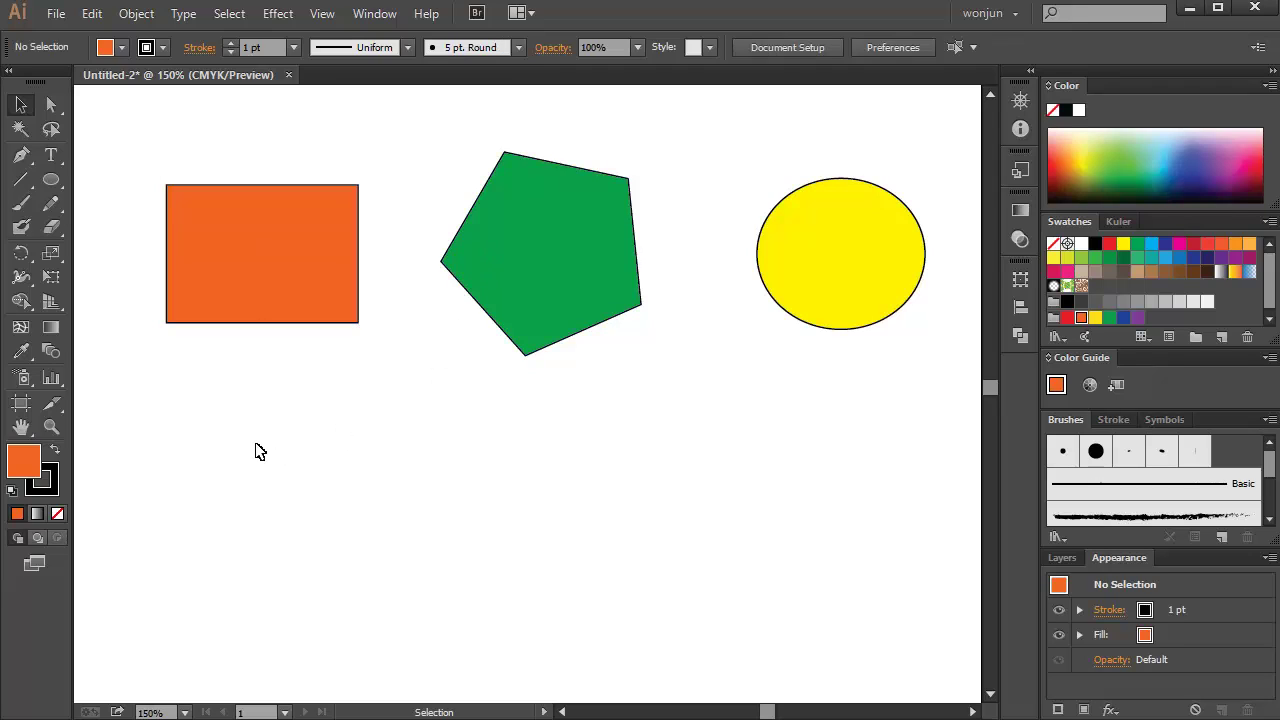
Step: Marquee-select the orange rectangle and green pentagon together, and separately the pentagon alone, clearing the selection each time
left_click_drag(259, 430, 587, 270)
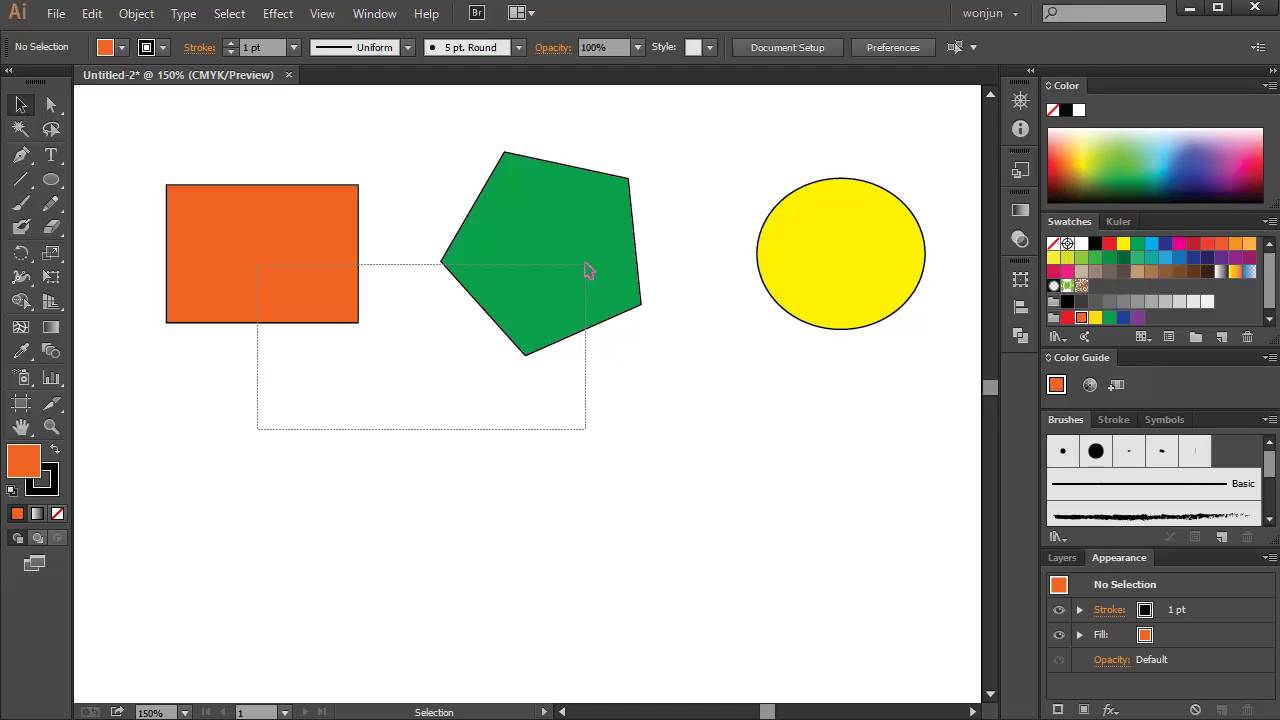
left_click_drag(587, 270, 587, 270)
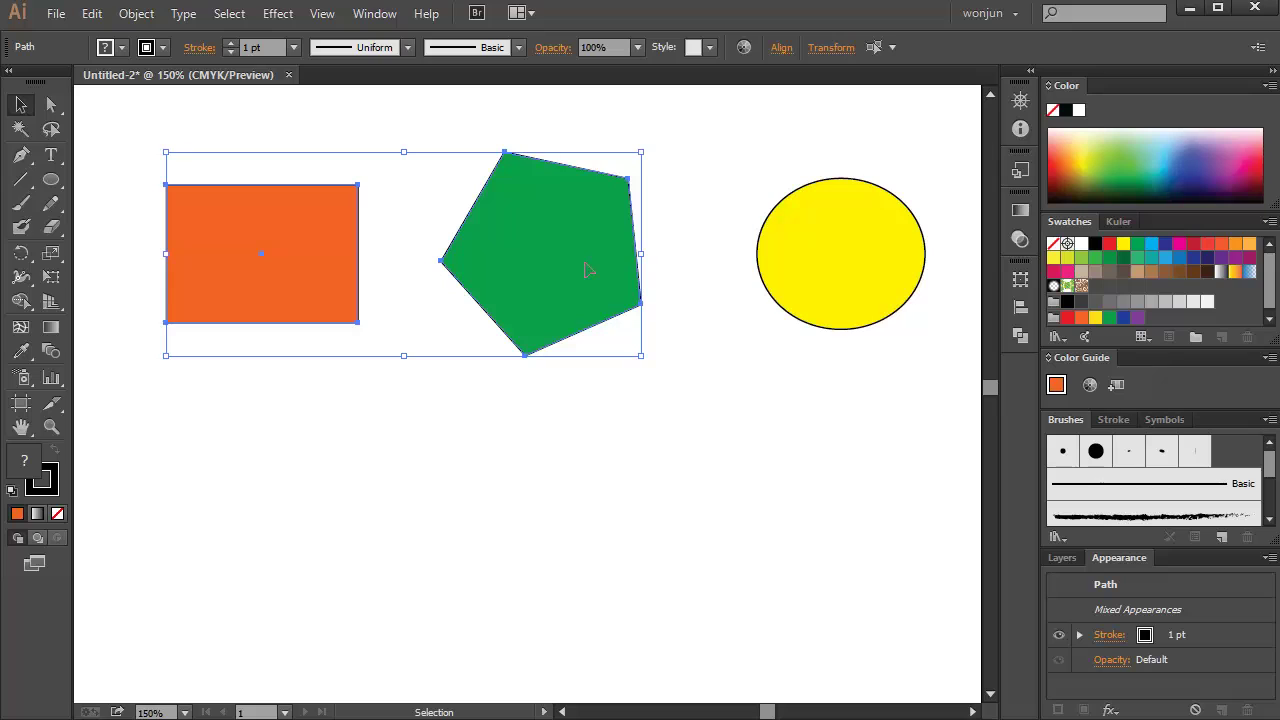
left_click(601, 508)
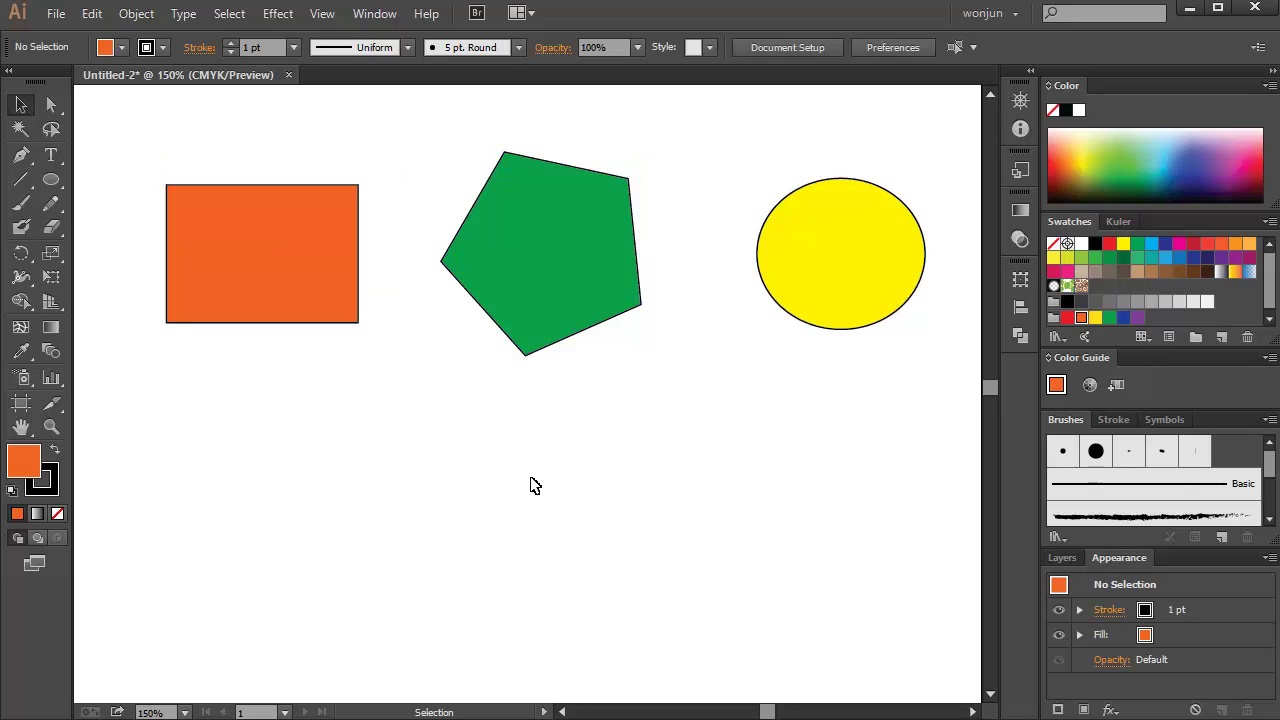
left_click_drag(479, 410, 566, 355)
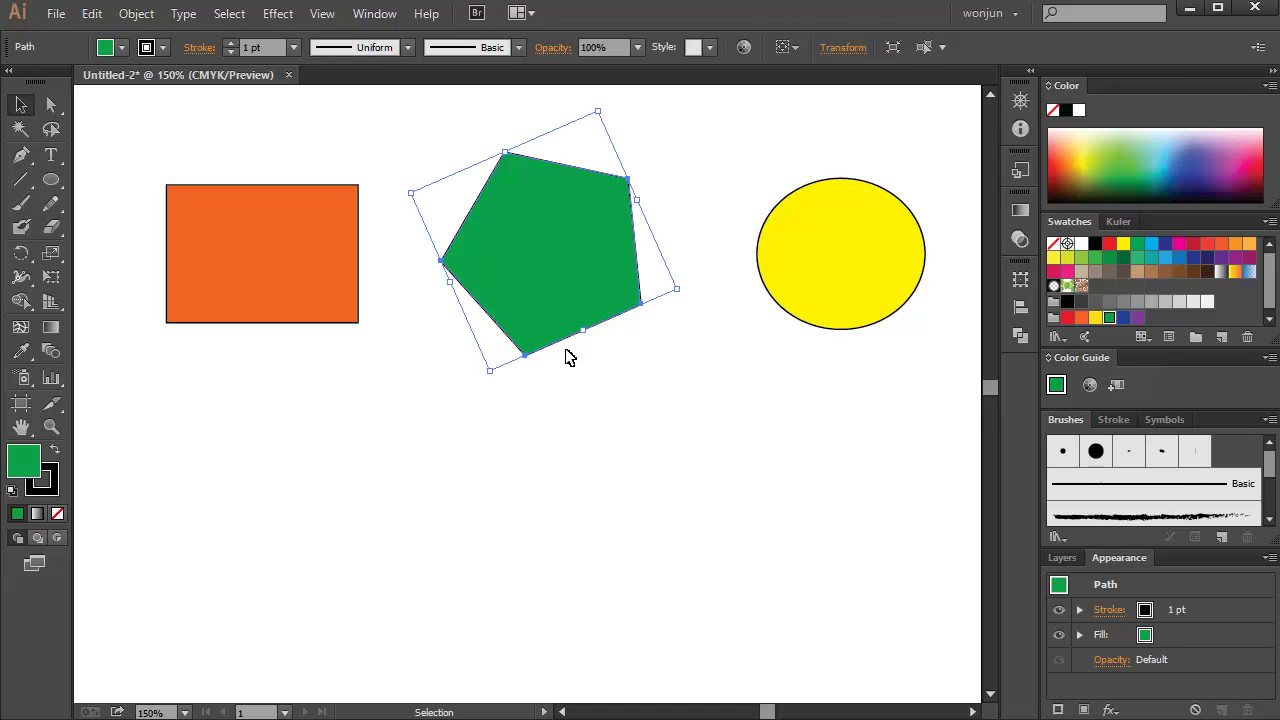
left_click(657, 407)
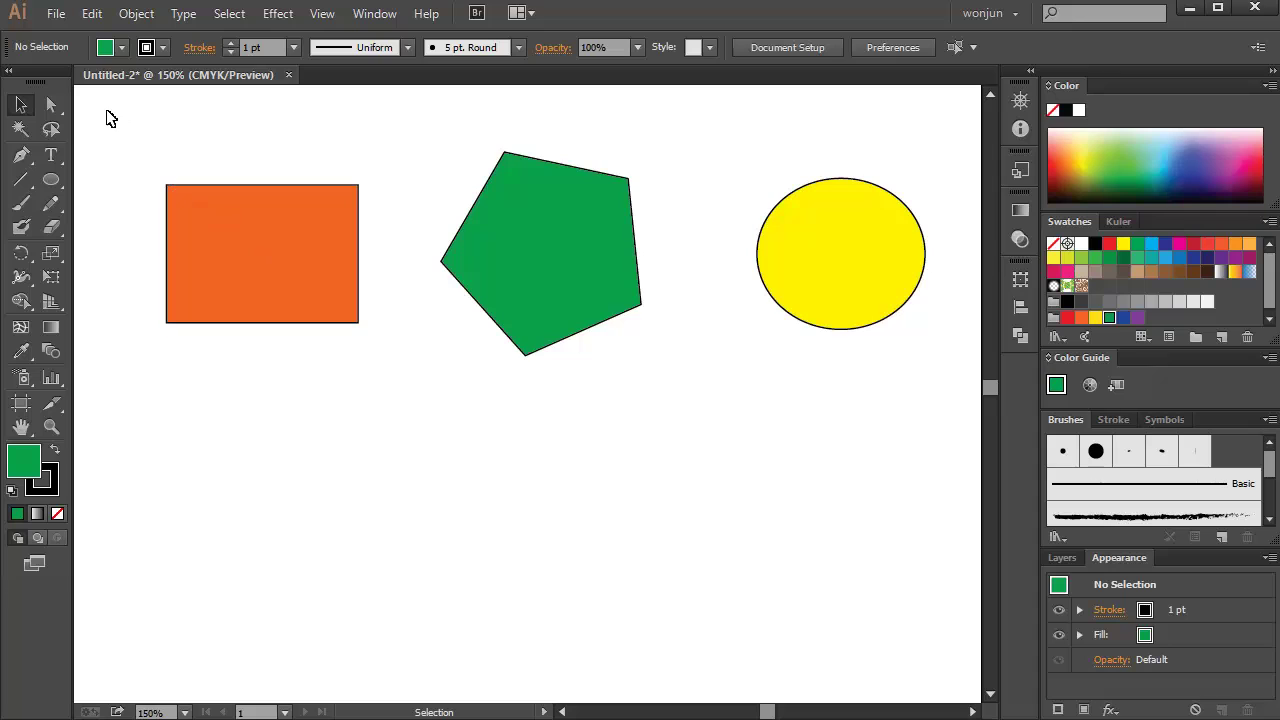
Step: Marquee-select the rectangle, pentagon and circle together and move them slightly to the left
left_click_drag(107, 109, 955, 381)
left_click(893, 473)
left_click_drag(820, 462, 336, 312)
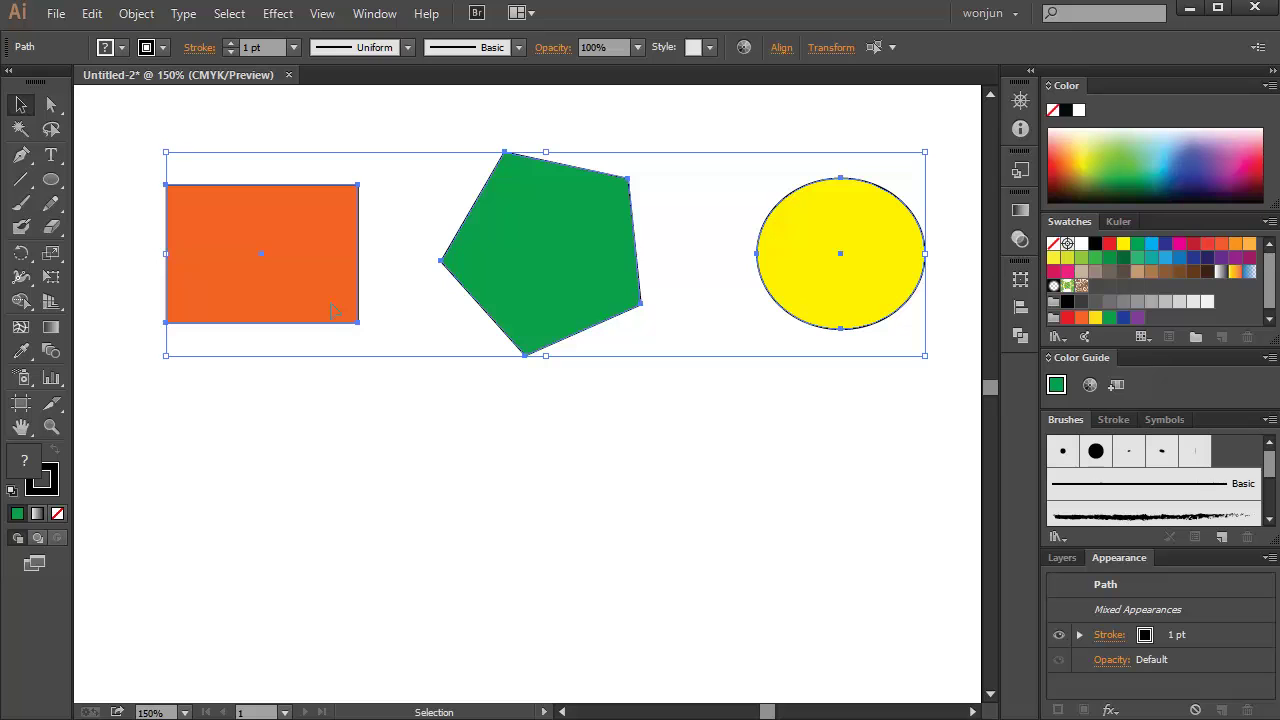
mouse_move(538, 316)
left_mouse_down()
mouse_move(528, 445)
mouse_move(556, 310)
mouse_move(516, 350)
mouse_move(552, 305)
left_mouse_up()
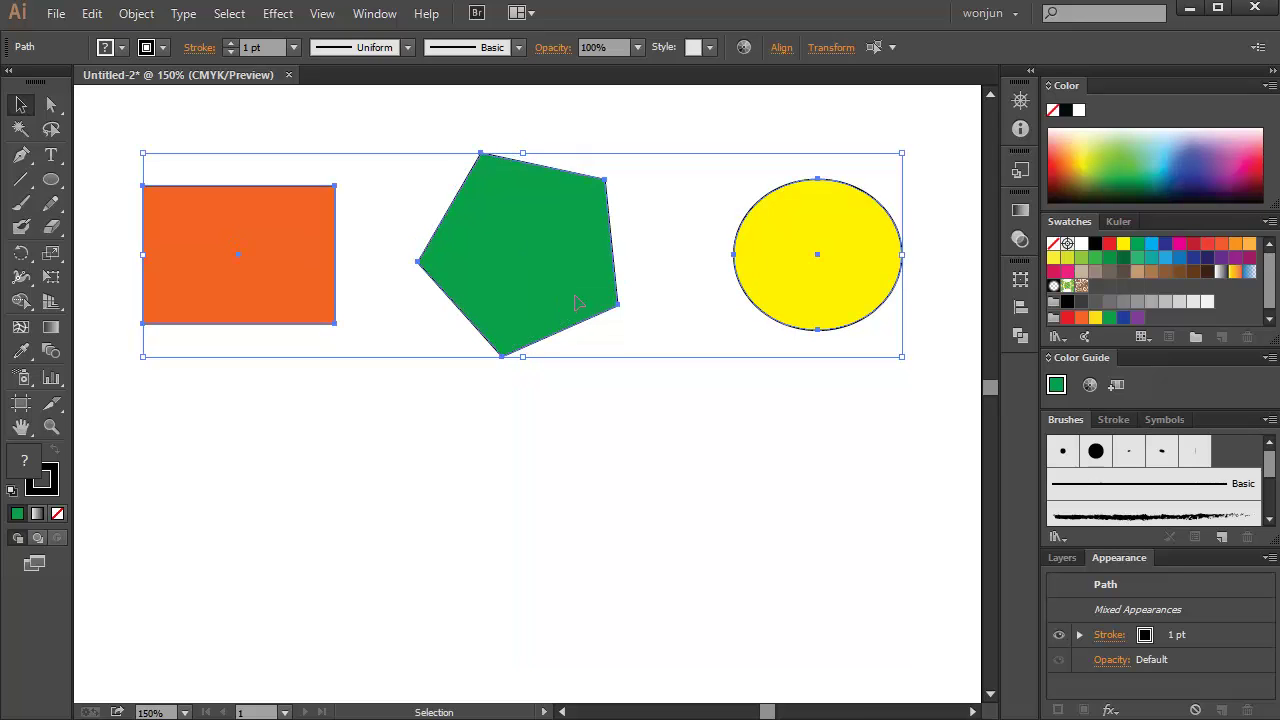
Step: Nudge the three selected shapes in small increments up, down, left and right, and deselect them
key("Up")
key("Up")
key("Up")
key("Up")
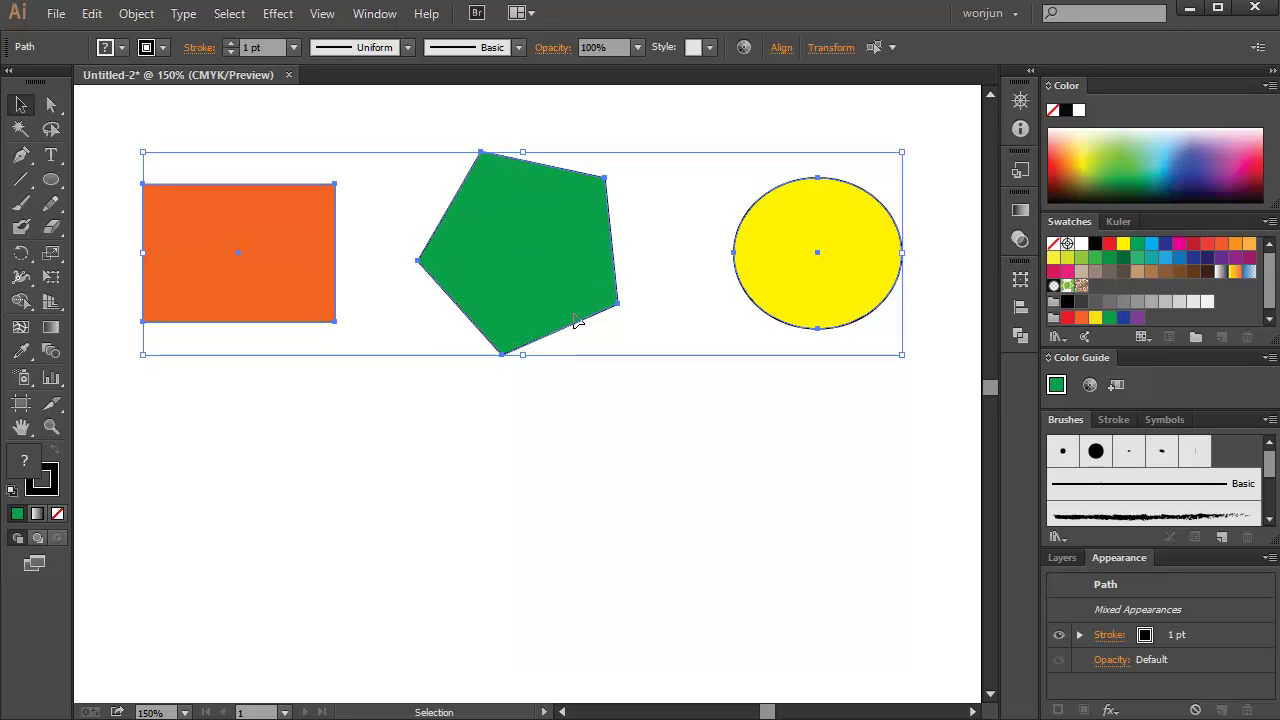
key("Down")
key("Down")
key("Left")
key("Left")
key("Left")
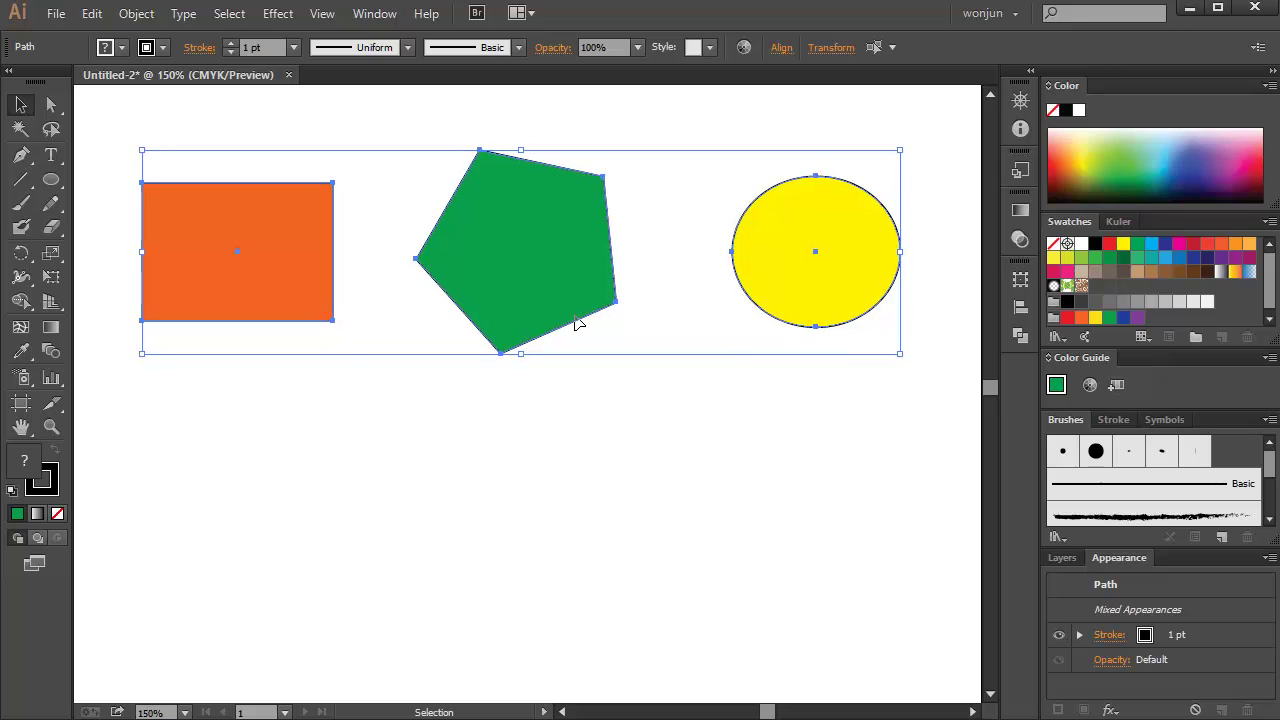
key("Right")
key("Right")
key("Right")
key("Right")
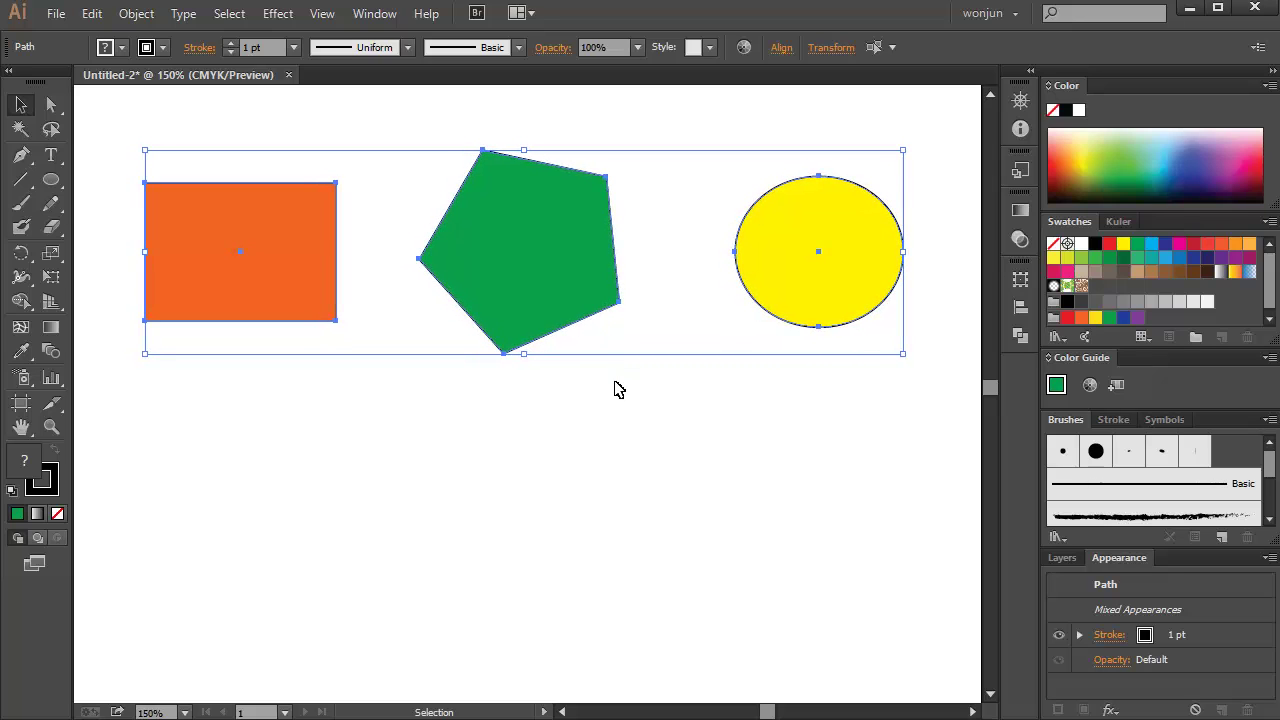
left_click(620, 413)
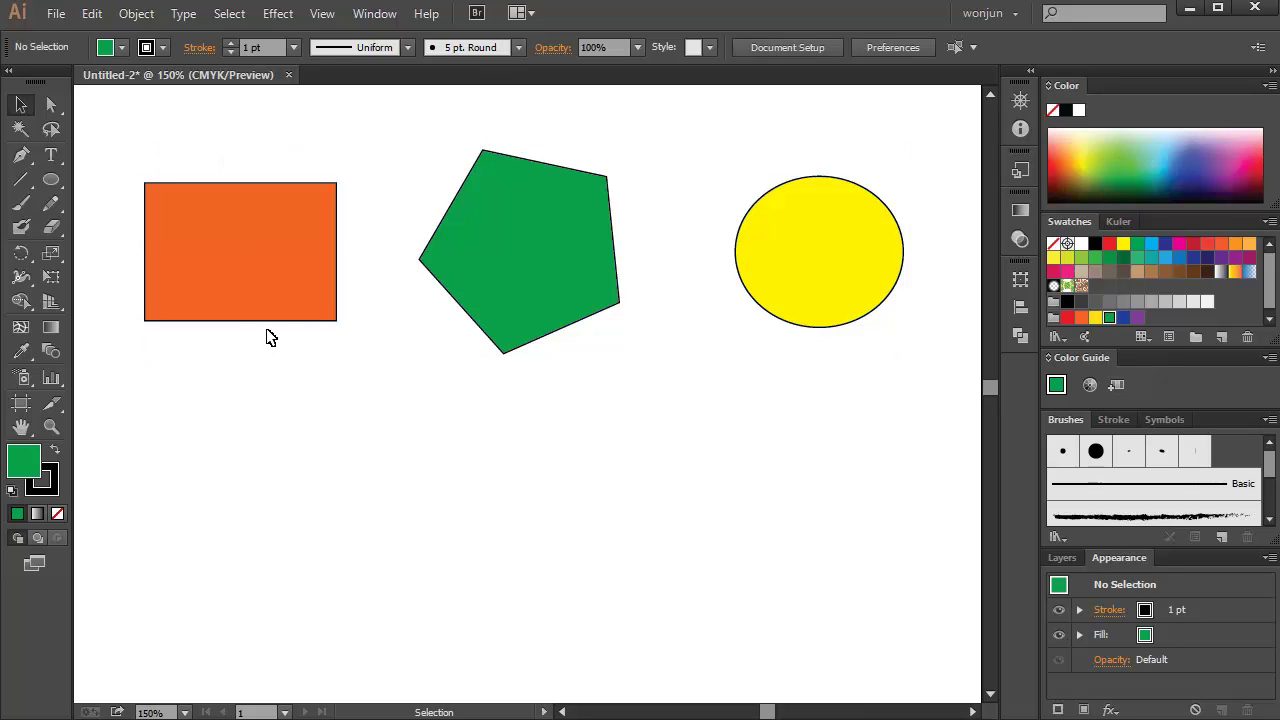
Step: Select the orange rectangle and add the green pentagon, clear the selection, and marquee-select all three shapes before deselecting them
left_click(263, 287)
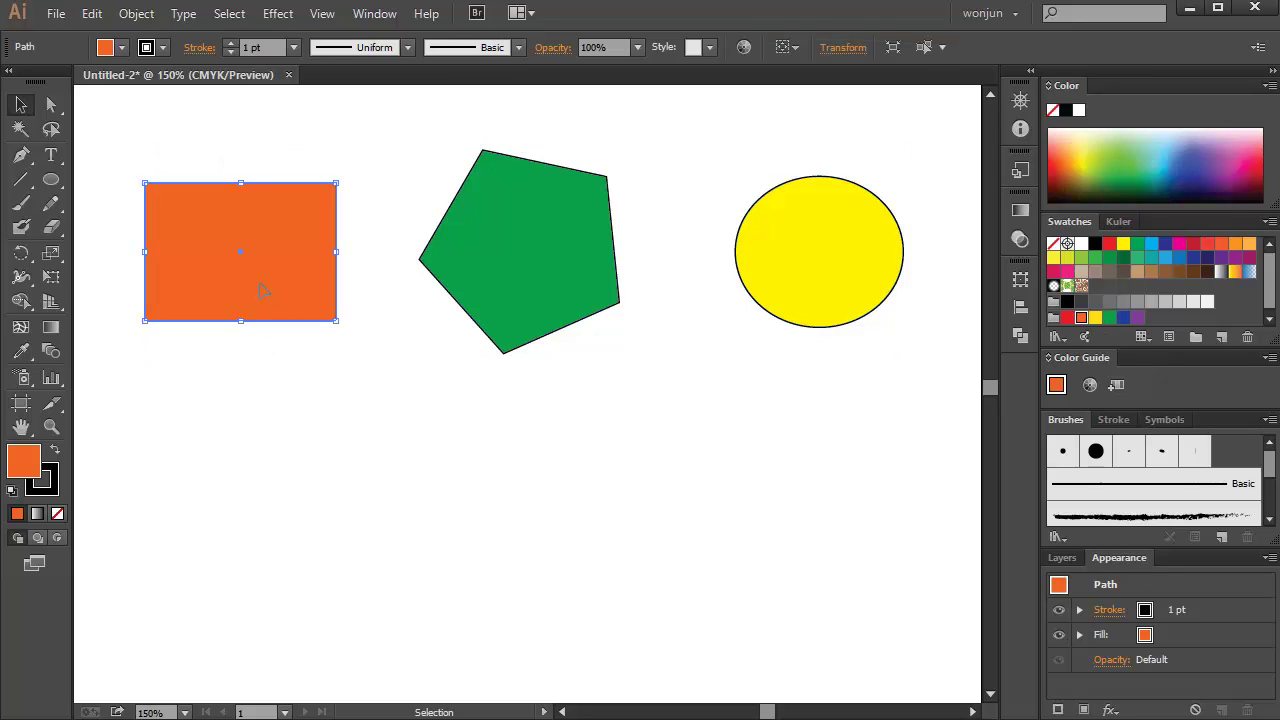
left_click(559, 291, "shift")
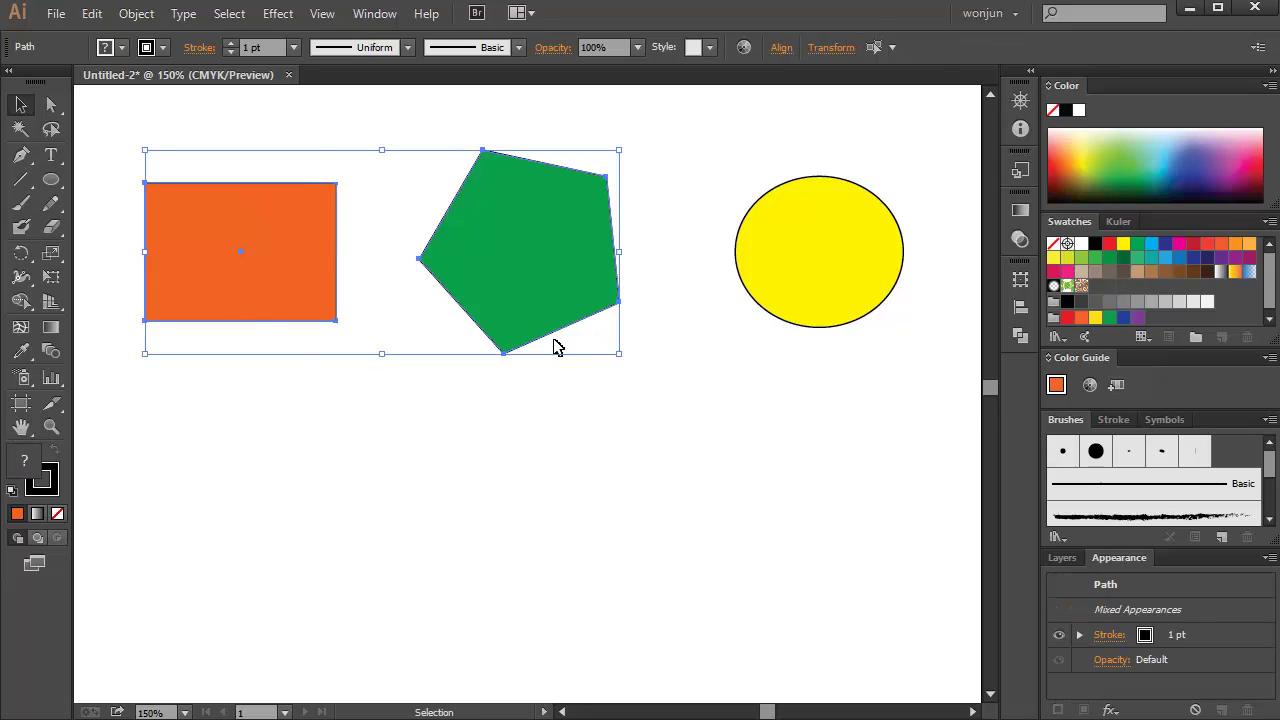
left_click(737, 483)
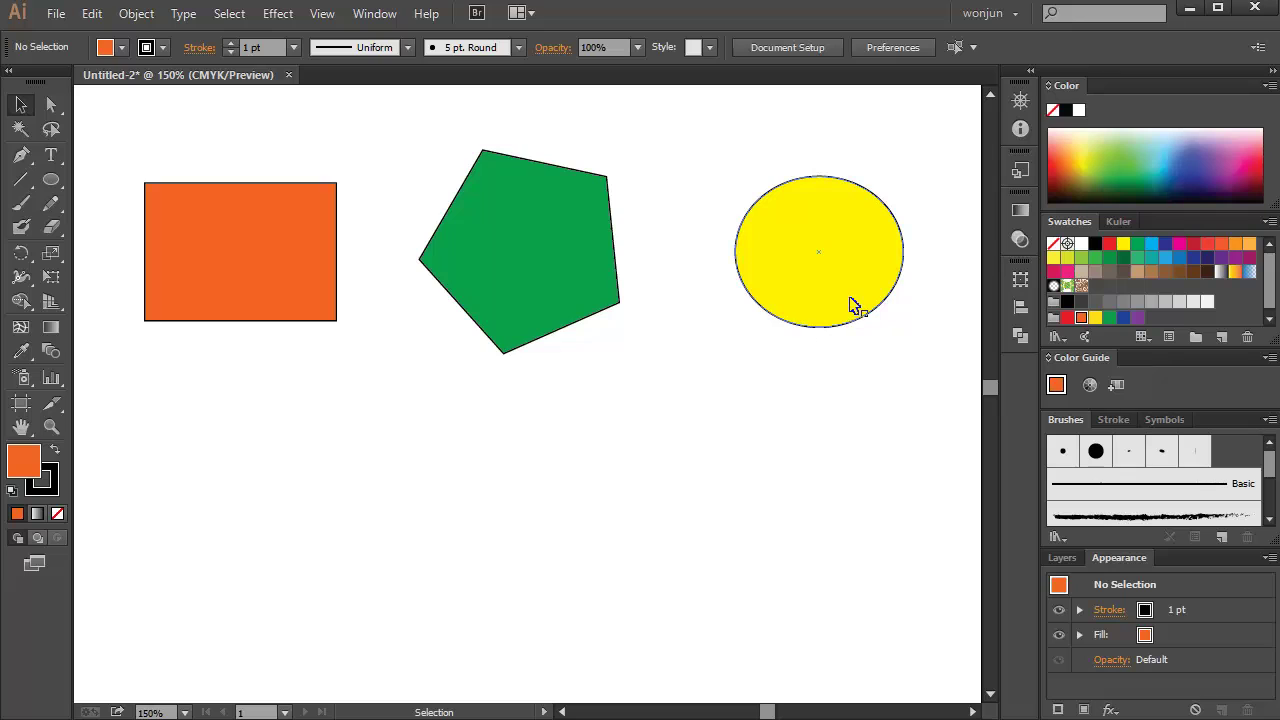
left_click_drag(211, 410, 823, 304)
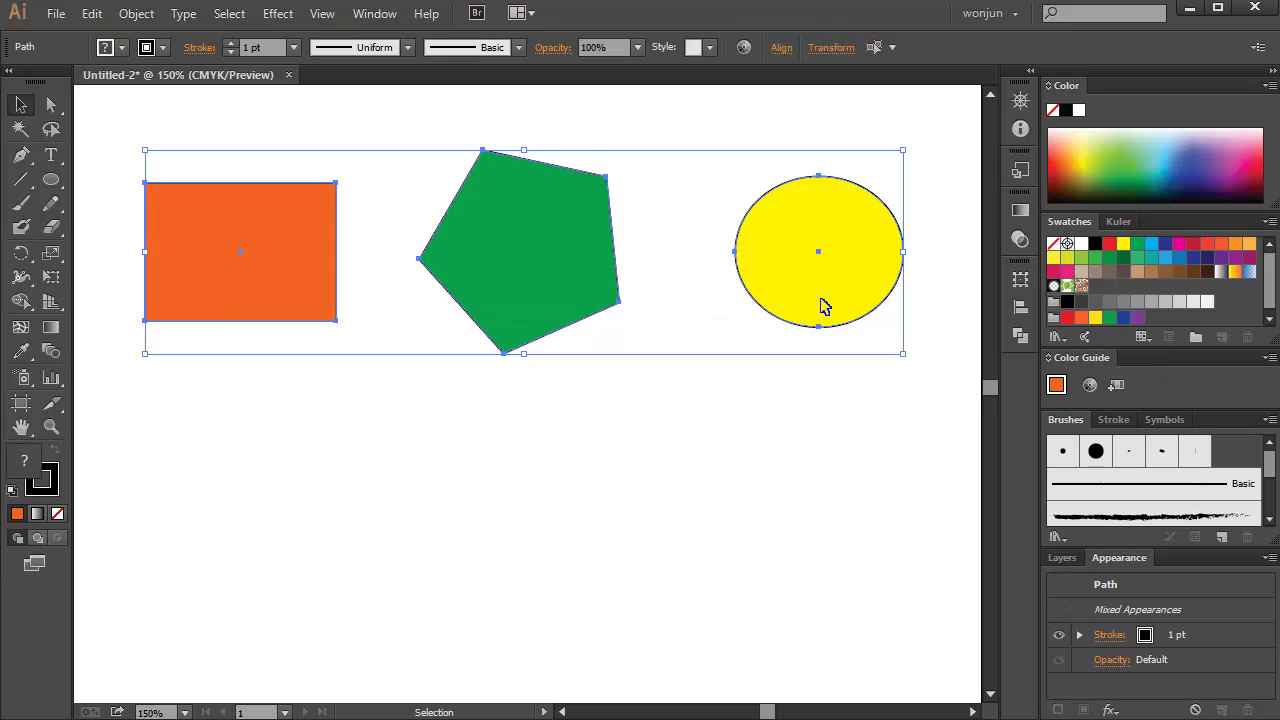
left_click(420, 329)
Step: Select only the orange rectangle and the yellow circle and move them together straight down below the green pentagon
left_click(290, 275)
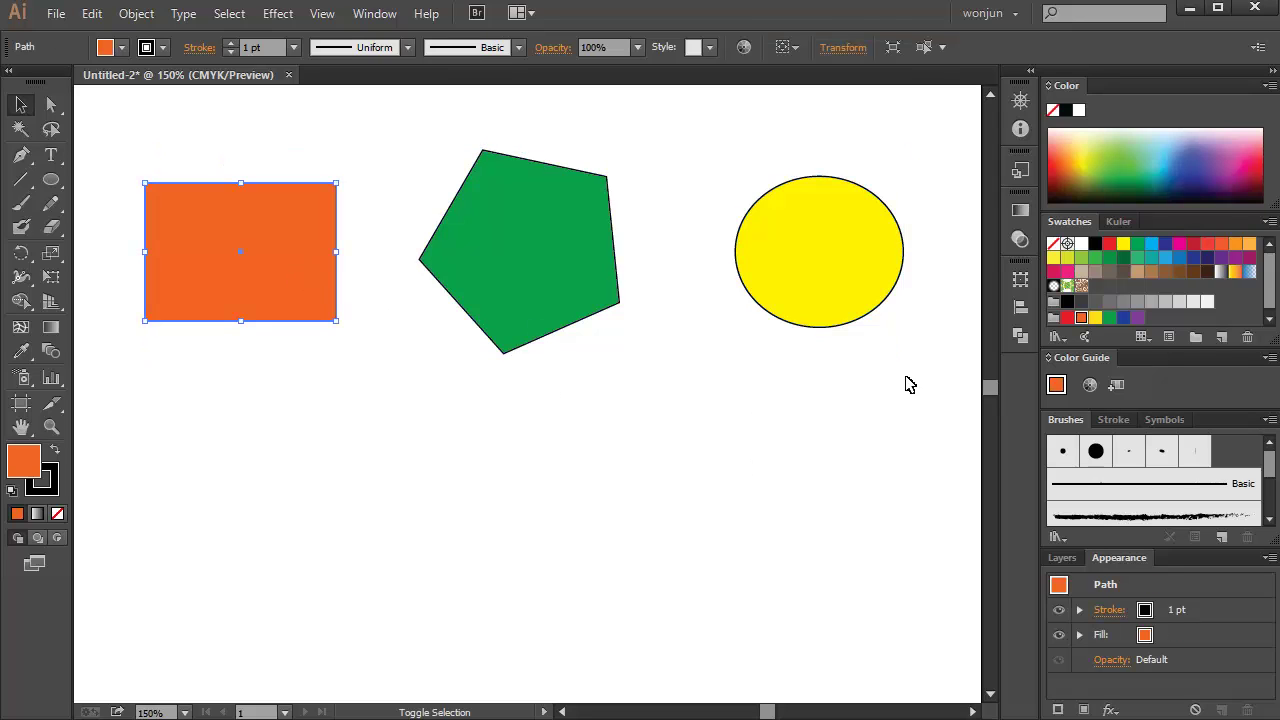
left_click(836, 287, "shift")
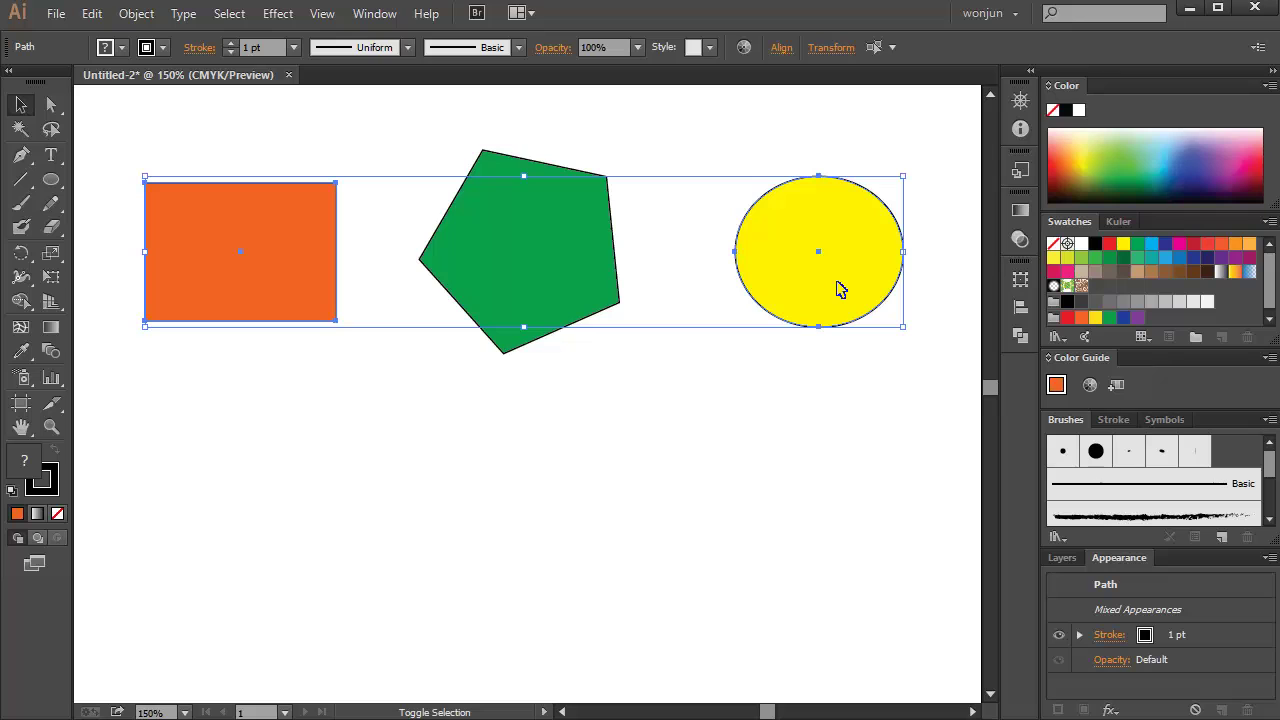
left_click(520, 277, "shift")
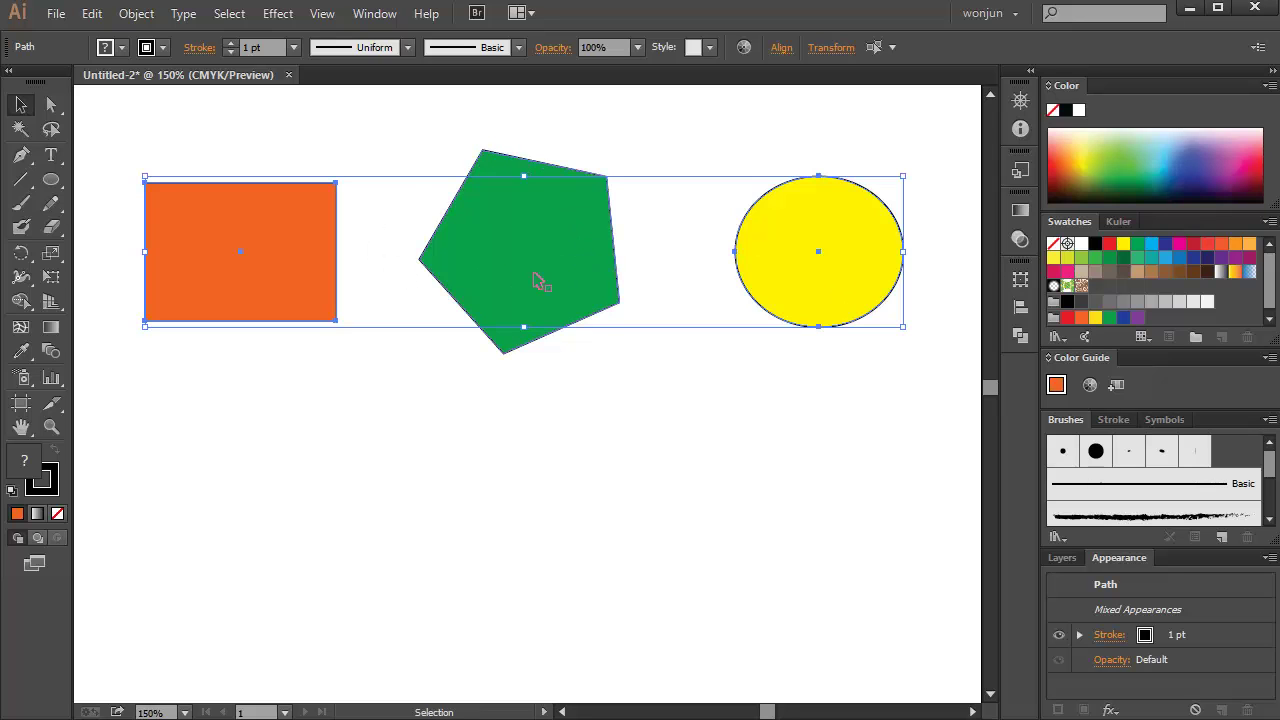
left_click_drag(857, 290, 852, 545)
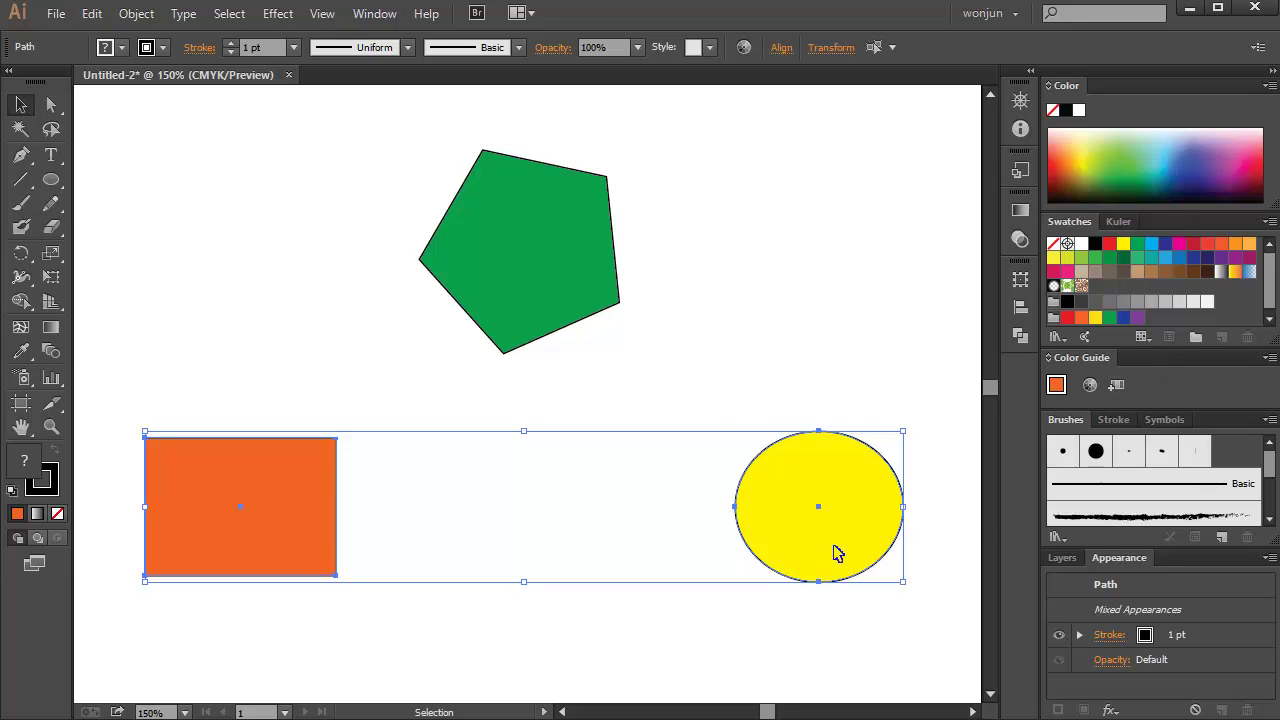
Step: Move the rectangle and circle back up beside the green pentagon and deselect them
left_click_drag(837, 553, 832, 299)
left_click(698, 500)
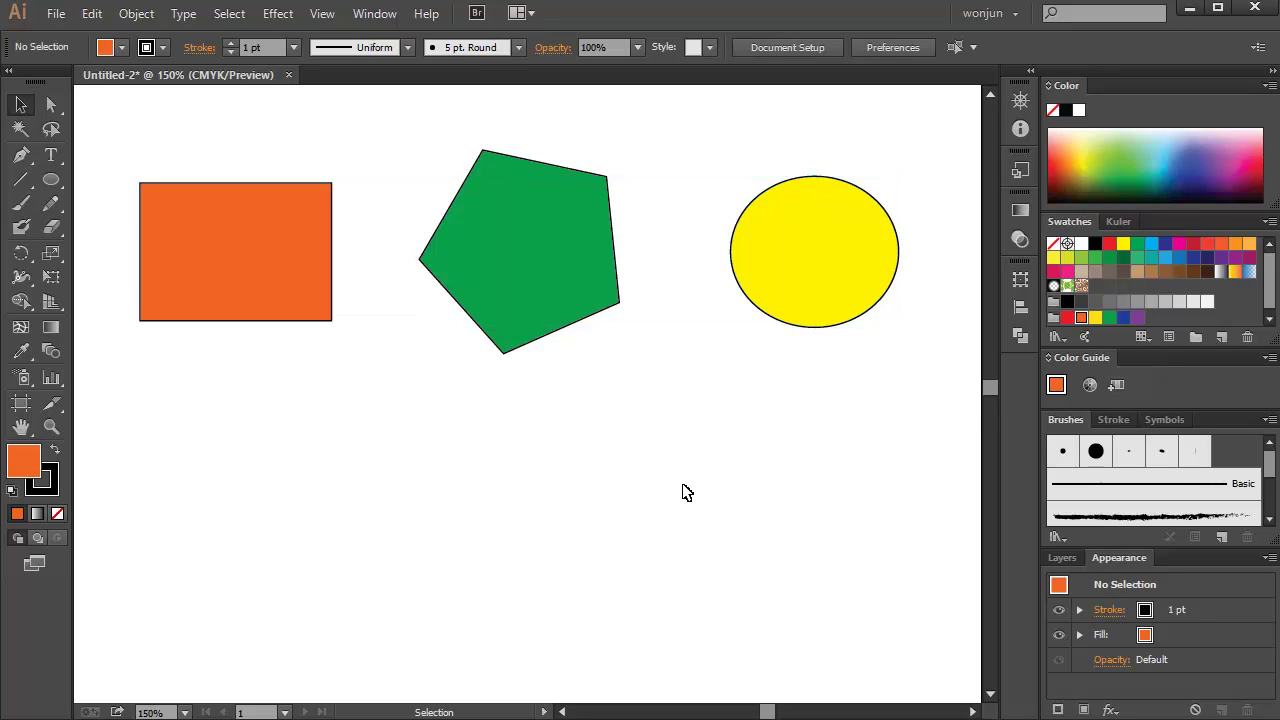
Step: Select the orange rectangle on its own
left_click(265, 302)
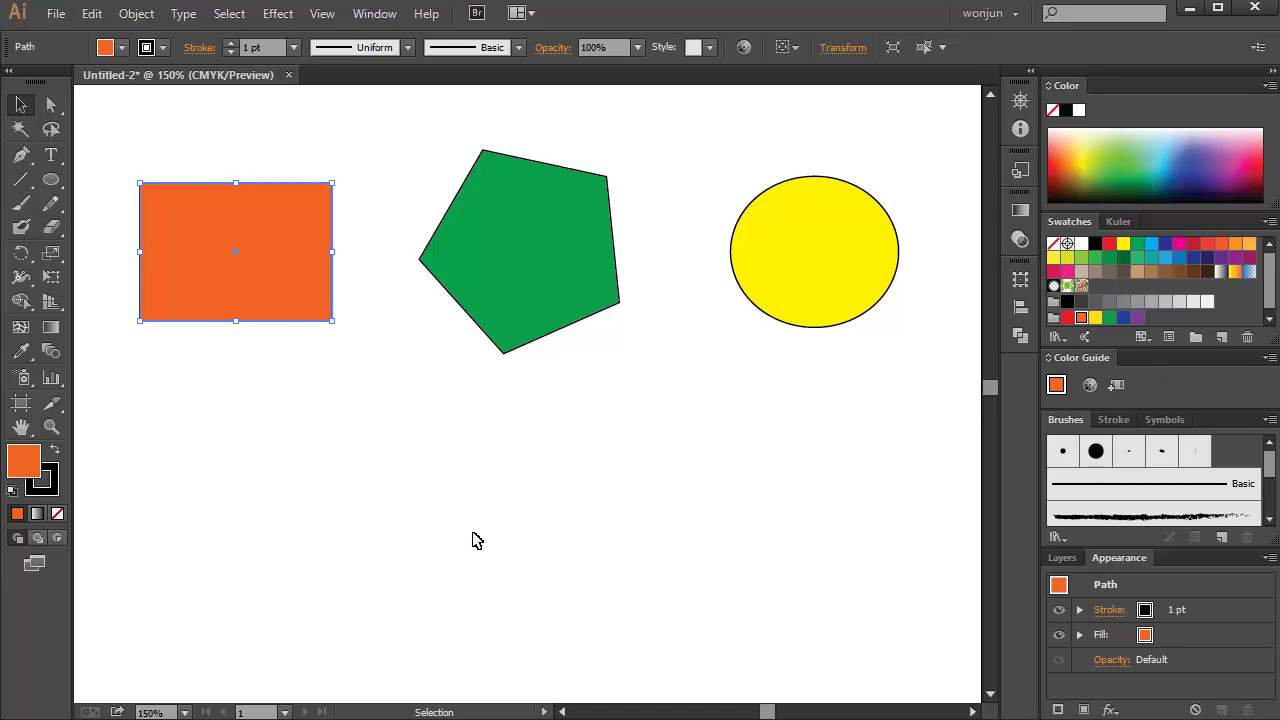
key("ctrl+2")
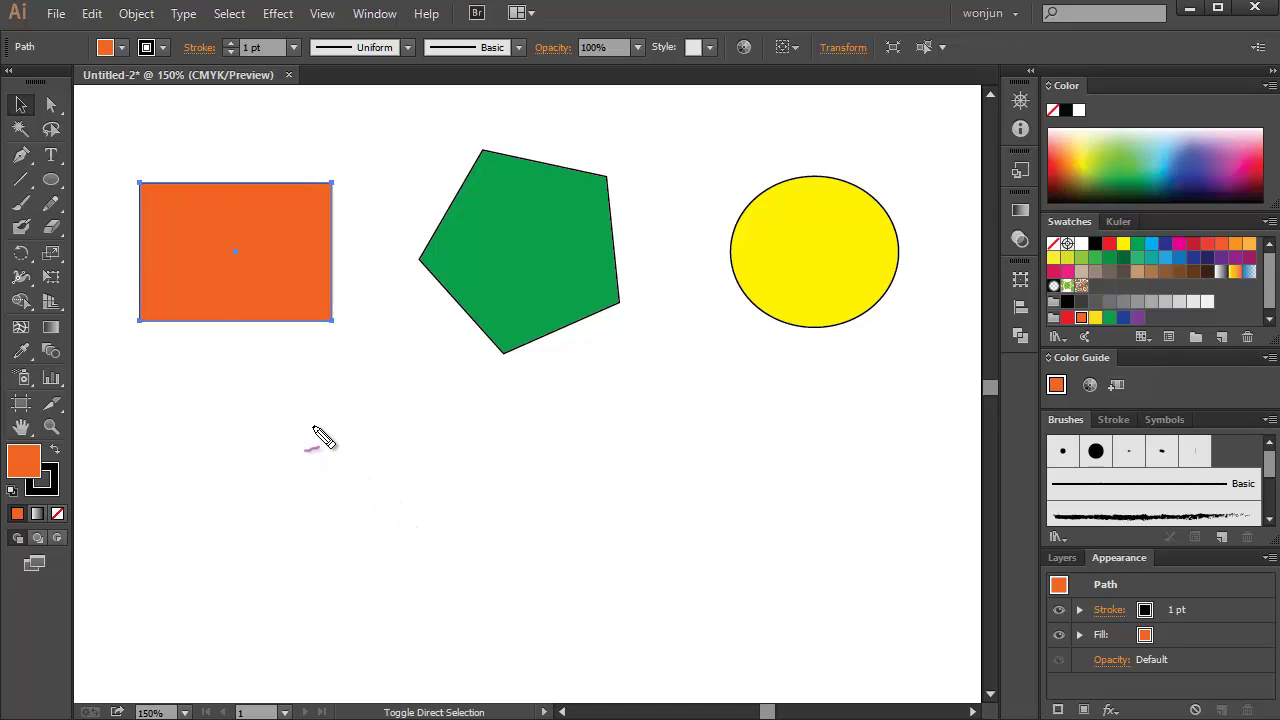
mouse_move(313, 427)
left_mouse_down()
mouse_move(281, 472)
mouse_move(380, 441)
mouse_move(365, 453)
mouse_move(401, 491)
mouse_move(442, 455)
left_mouse_up()
left_click_drag(478, 410, 490, 488)
mouse_move(630, 412)
left_mouse_down()
mouse_move(608, 473)
mouse_move(655, 442)
left_mouse_up()
mouse_move(800, 407)
left_mouse_down()
mouse_move(754, 418)
mouse_move(747, 475)
mouse_move(815, 476)
left_mouse_up()
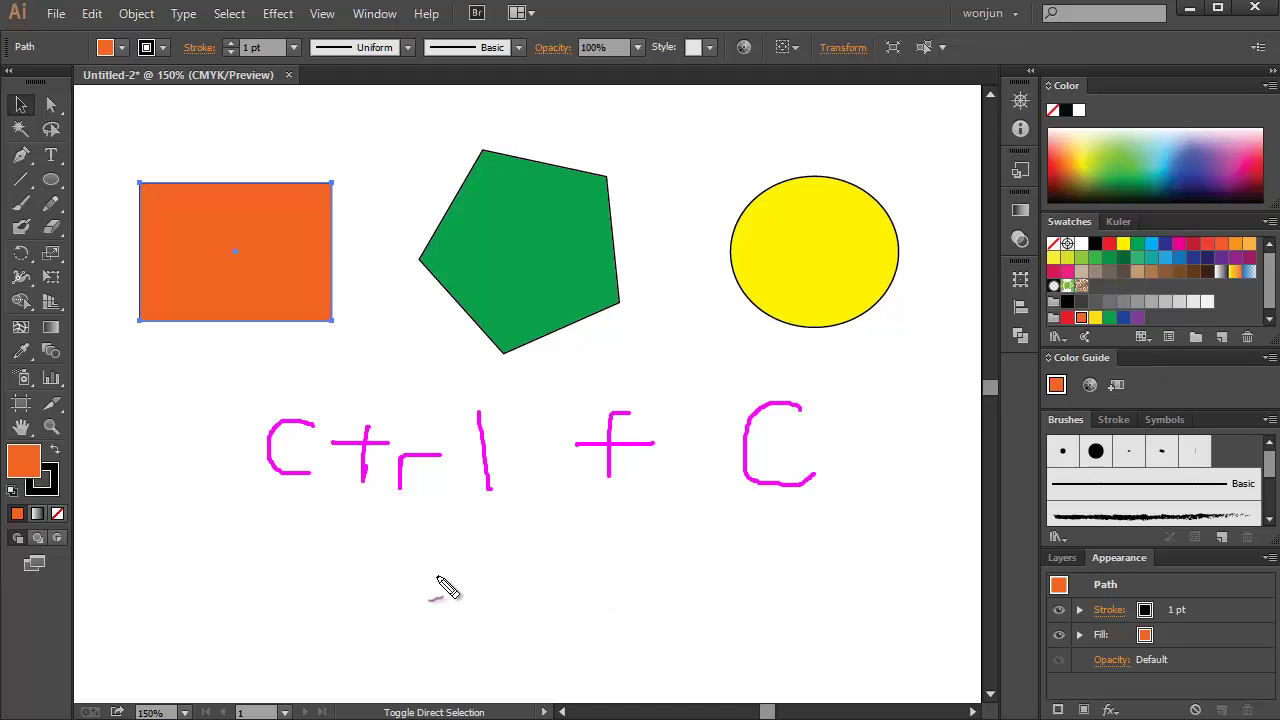
mouse_move(381, 553)
left_mouse_down()
mouse_move(374, 567)
mouse_move(406, 572)
left_mouse_up()
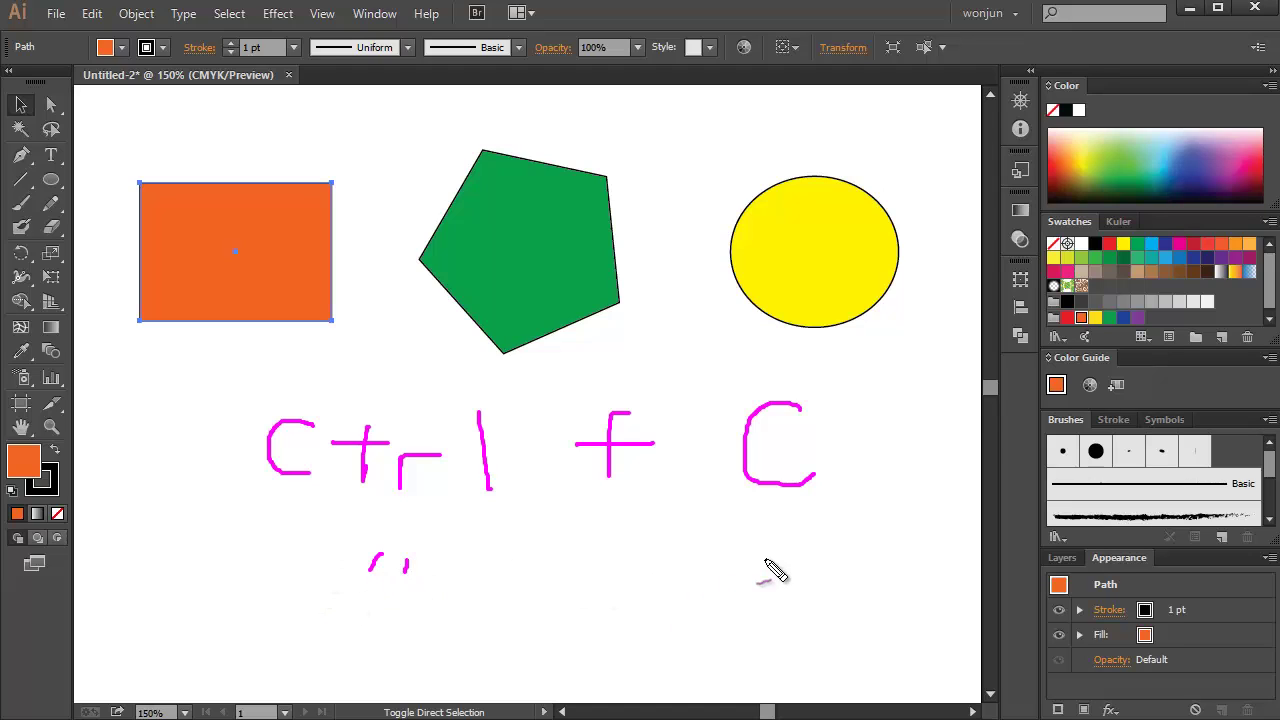
mouse_move(741, 532)
left_mouse_down()
mouse_move(757, 569)
mouse_move(810, 565)
mouse_move(827, 540)
left_mouse_up()
left_click_drag(755, 626, 742, 631)
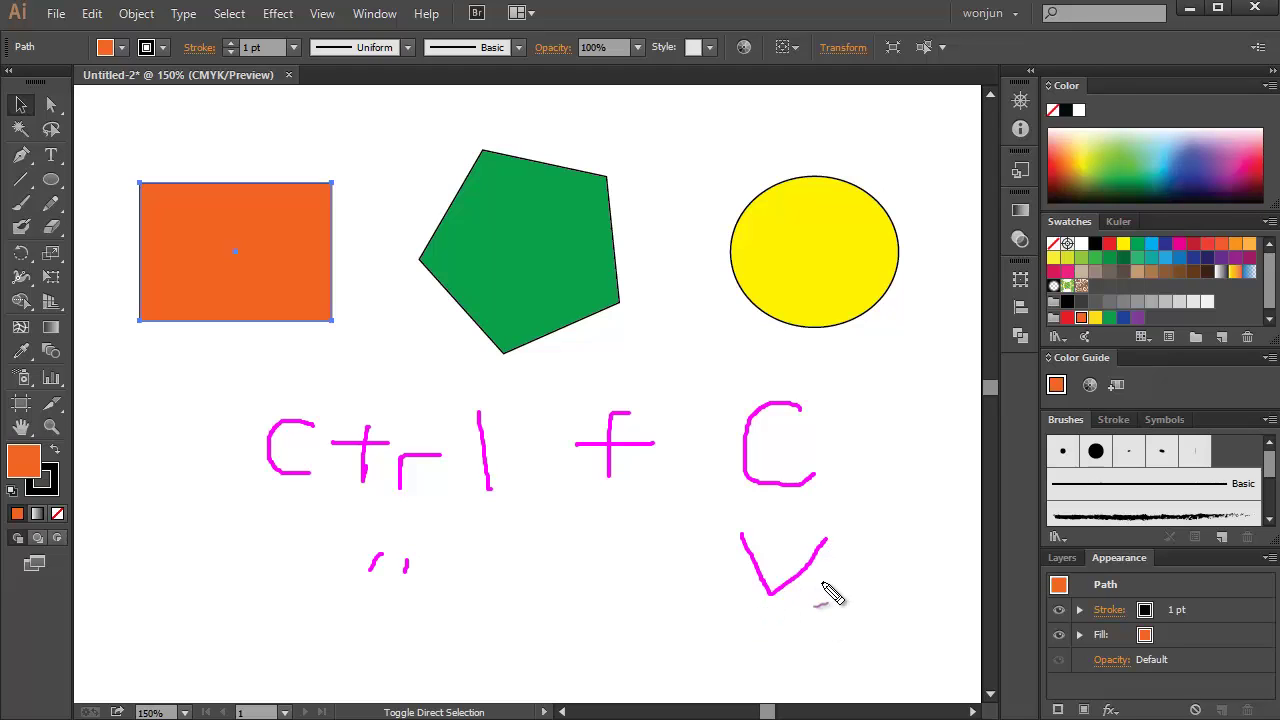
left_click_drag(365, 627, 356, 661)
left_click_drag(400, 625, 391, 648)
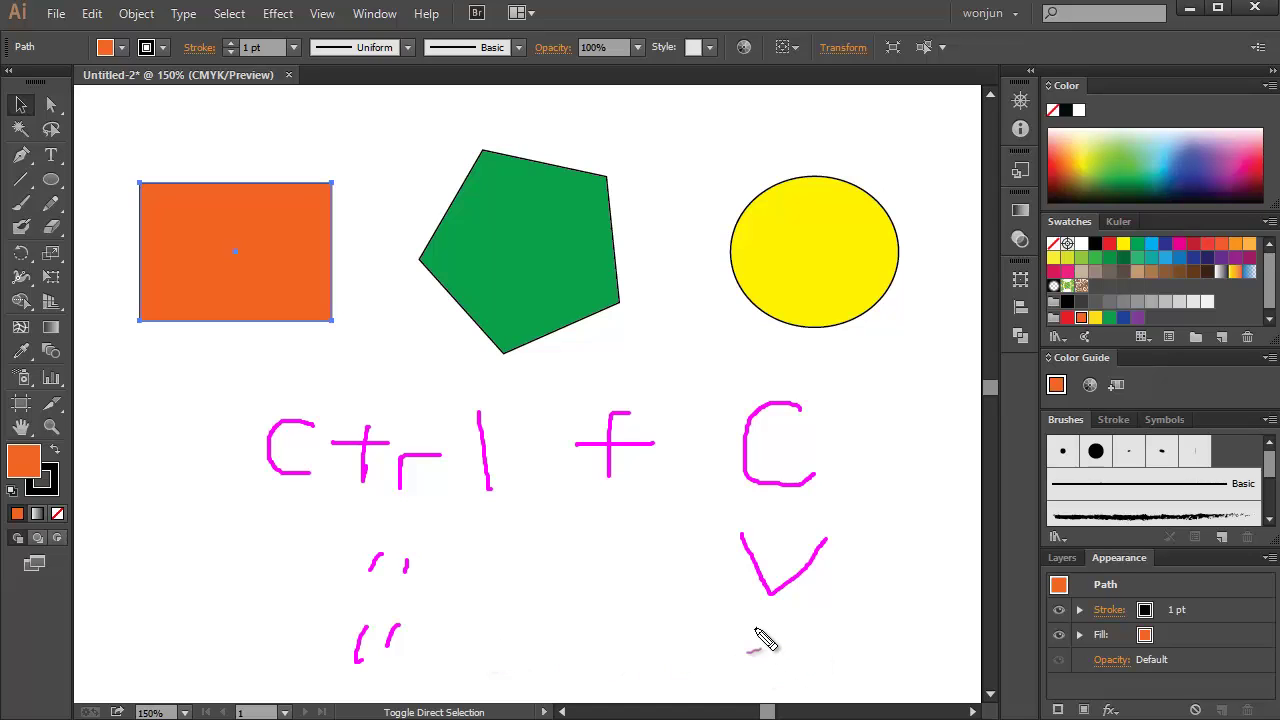
left_click_drag(754, 627, 834, 681)
left_click_drag(822, 622, 747, 674)
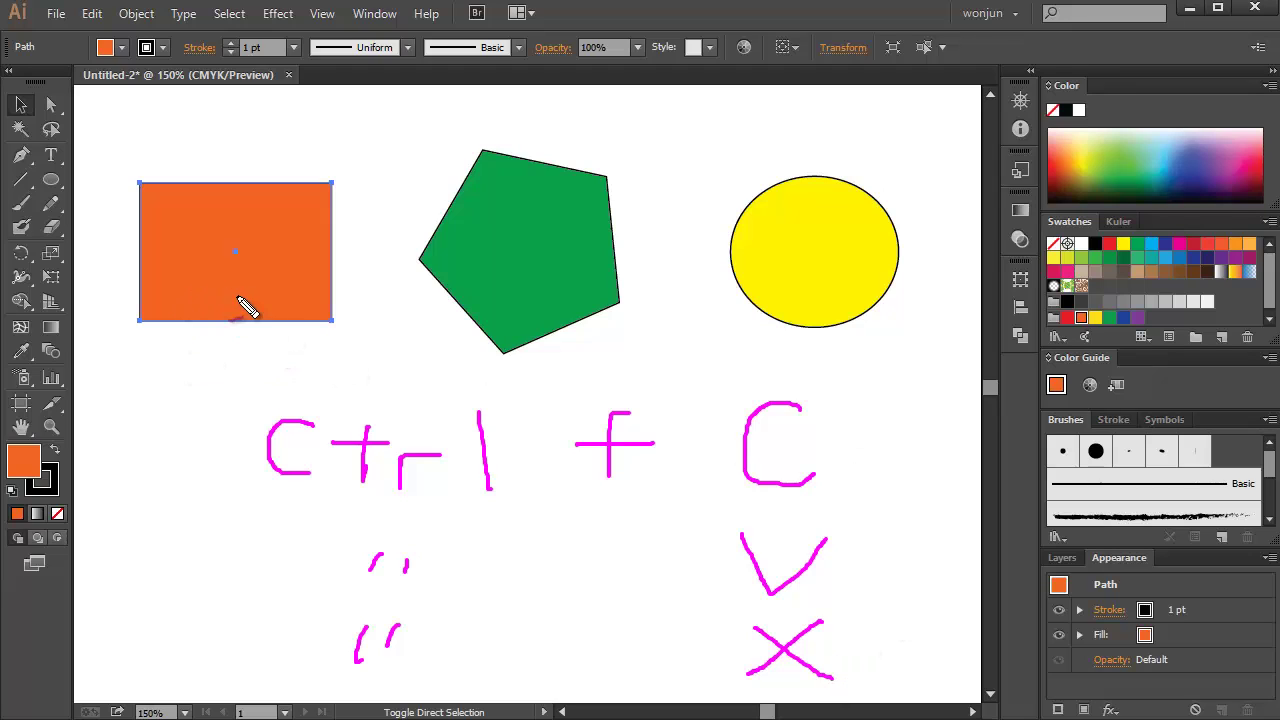
mouse_move(255, 298)
left_mouse_down()
mouse_move(290, 369)
mouse_move(316, 342)
left_mouse_up()
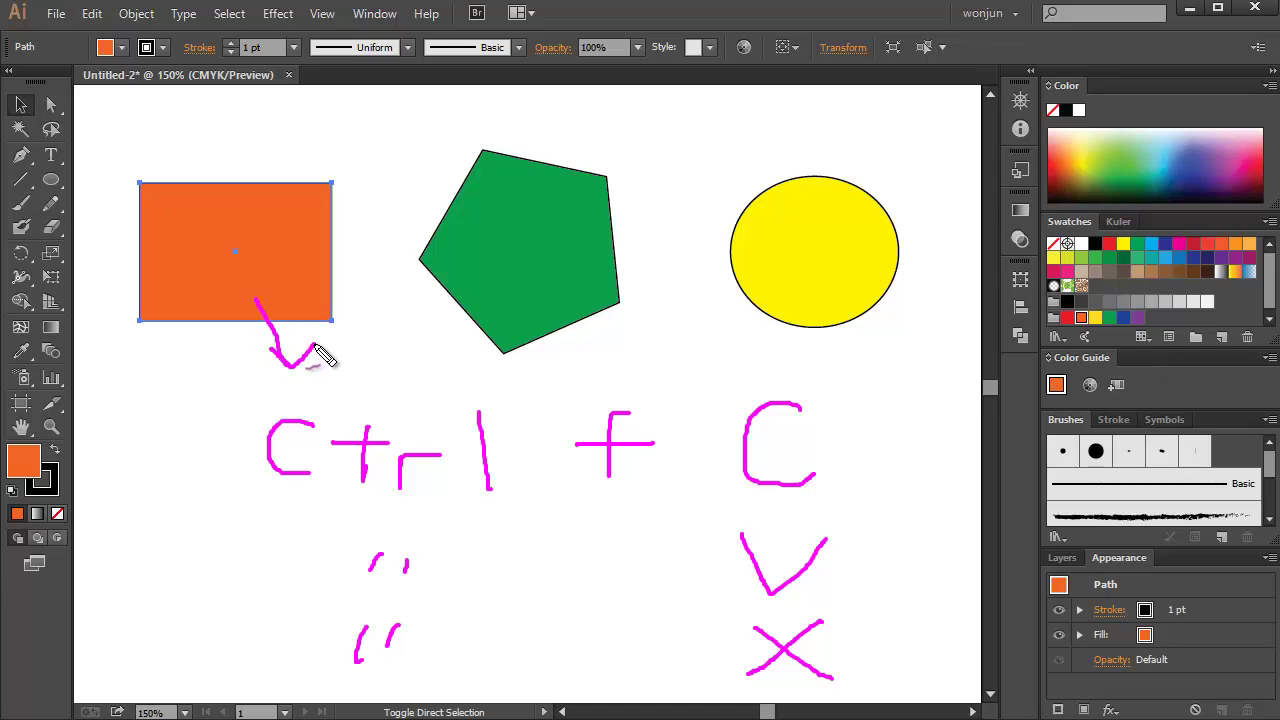
left_click_drag(266, 630, 302, 618)
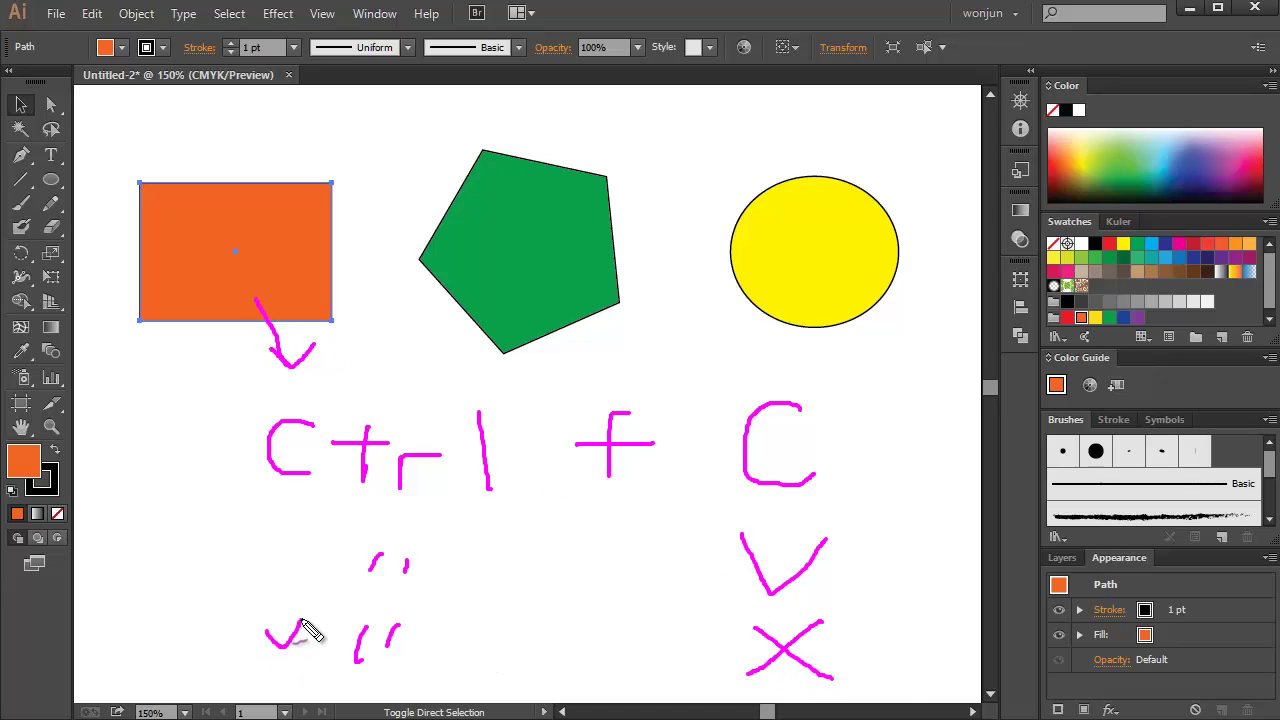
left_click_drag(298, 180, 174, 296)
left_click_drag(175, 142, 237, 292)
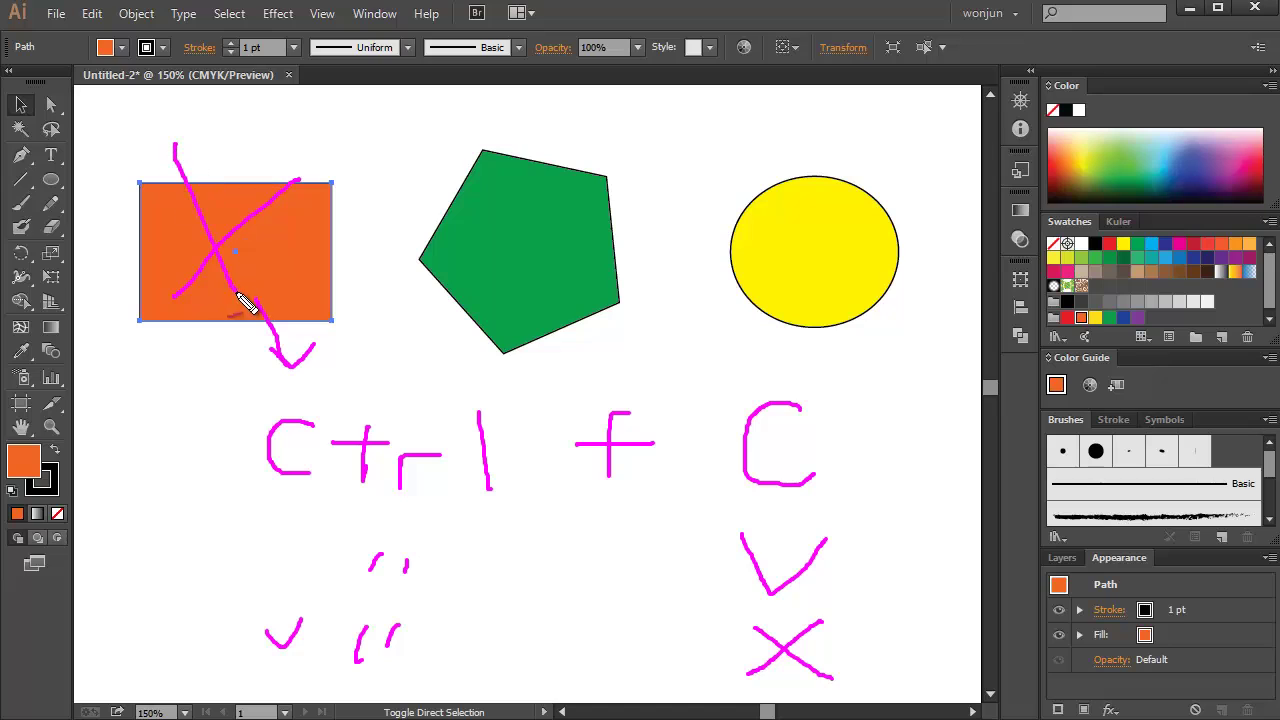
mouse_move(297, 425)
left_mouse_down()
mouse_move(306, 371)
mouse_move(387, 367)
mouse_move(387, 441)
mouse_move(296, 426)
left_mouse_up()
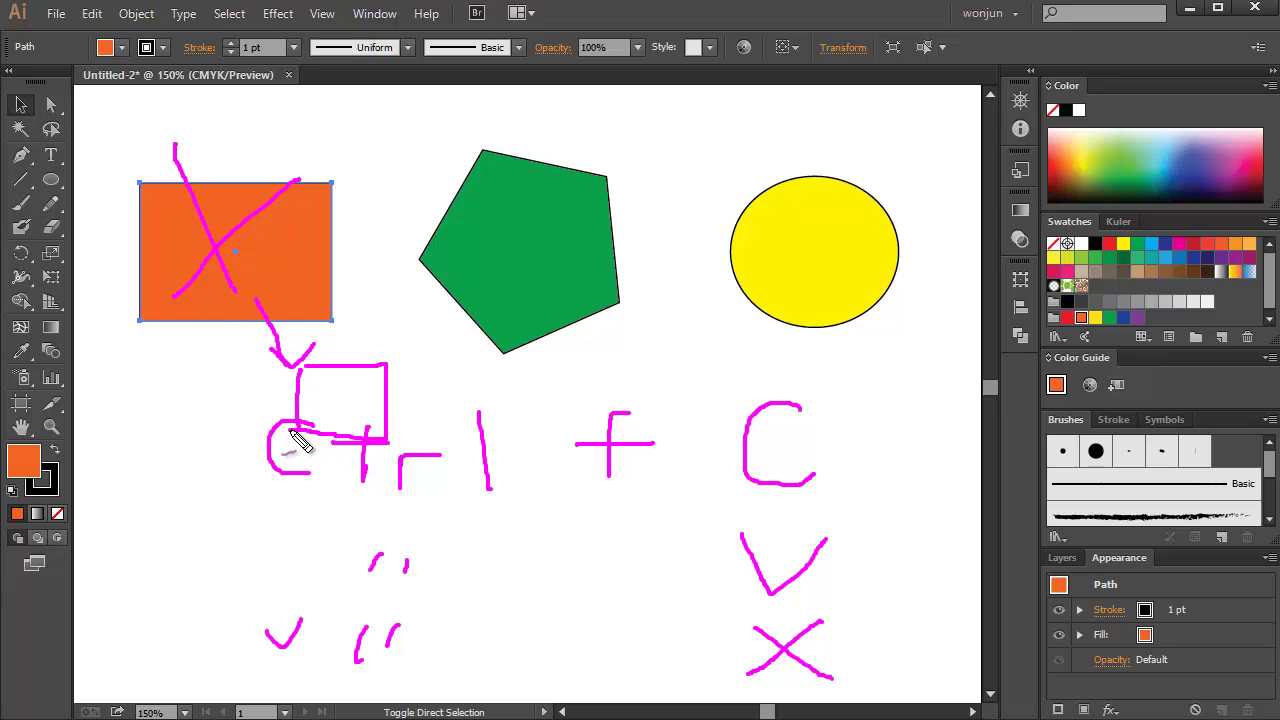
mouse_move(816, 434)
left_mouse_down()
mouse_move(909, 538)
mouse_move(907, 654)
mouse_move(837, 649)
left_mouse_up()
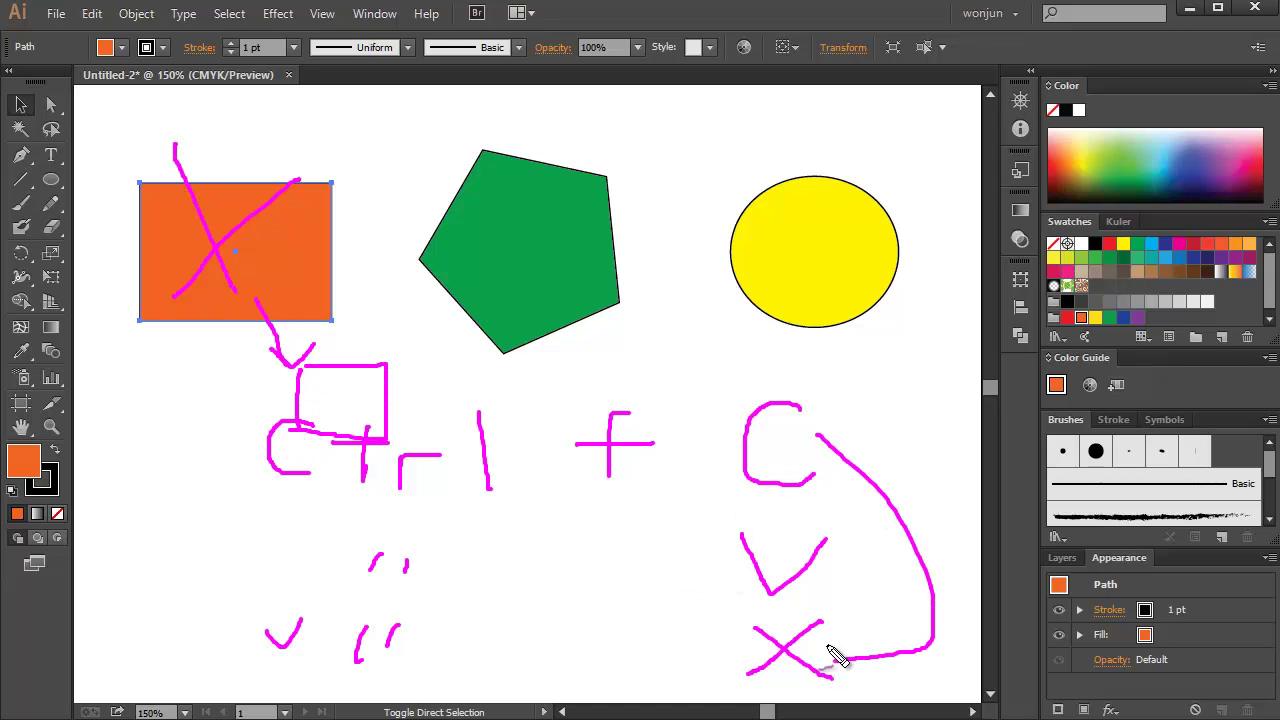
key("Escape")
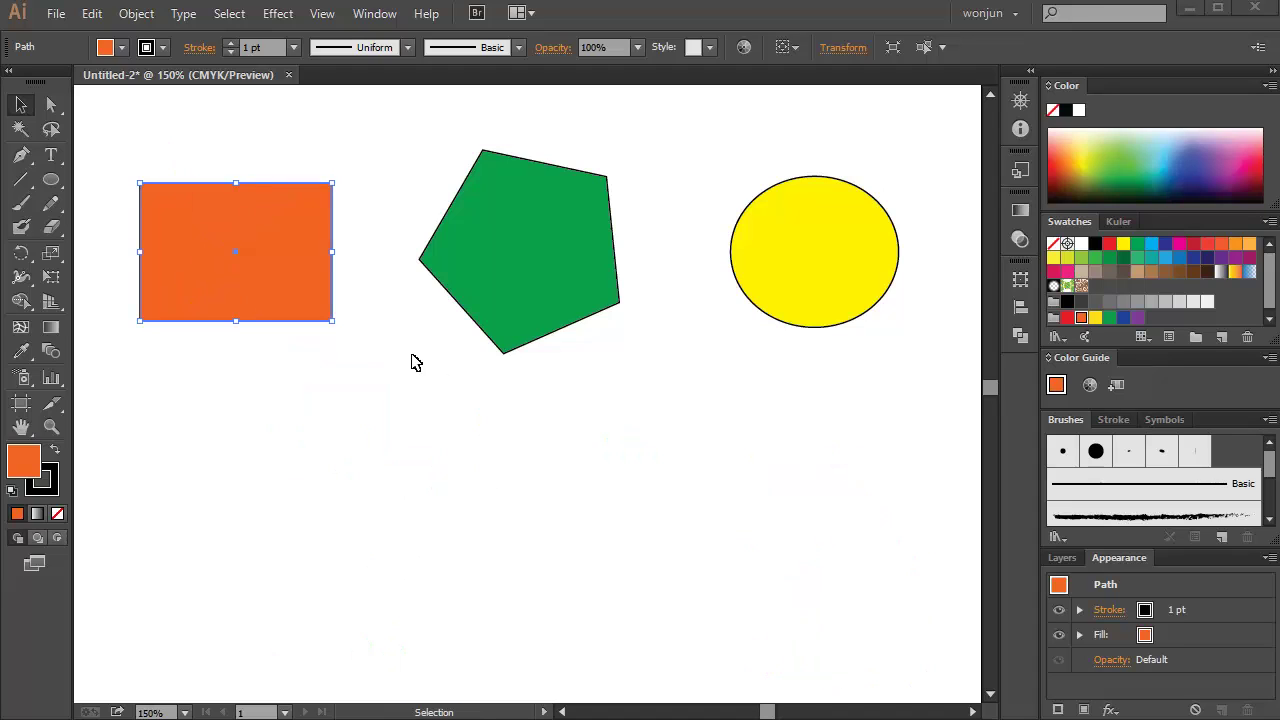
Step: Copy the selected orange rectangle and paste a duplicate onto the artboard
key("a")
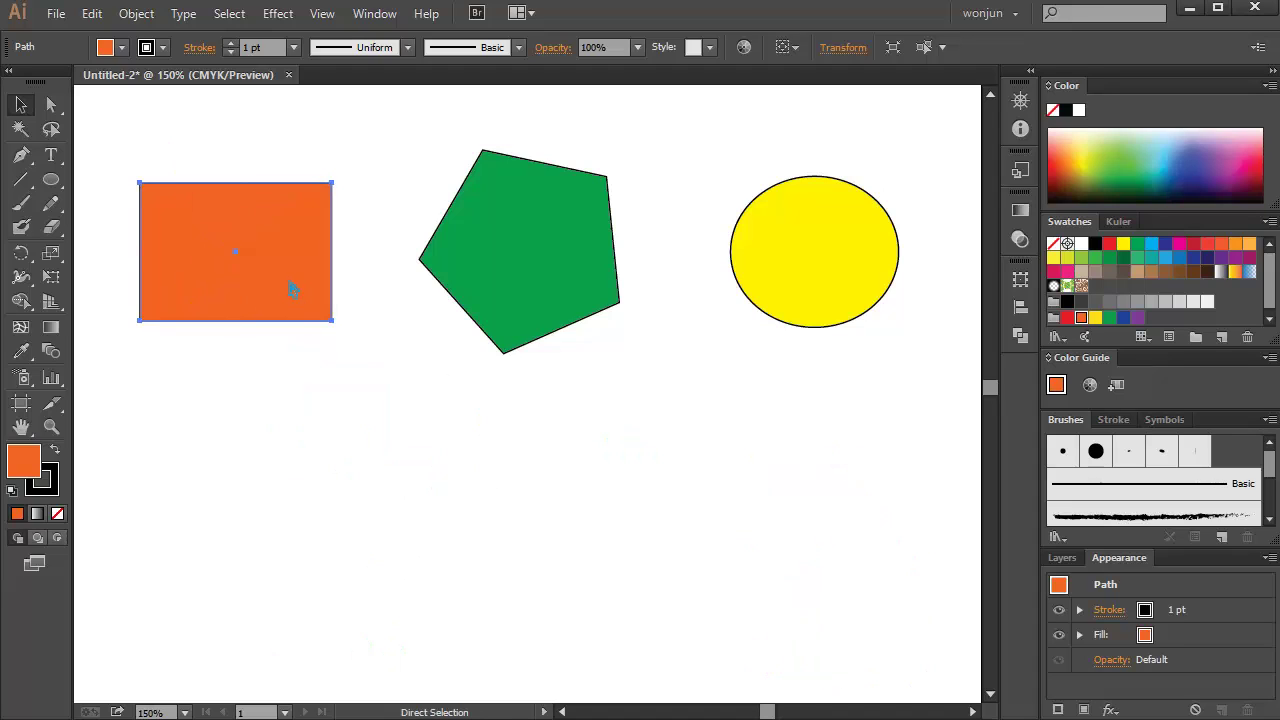
key("v")
key("a")
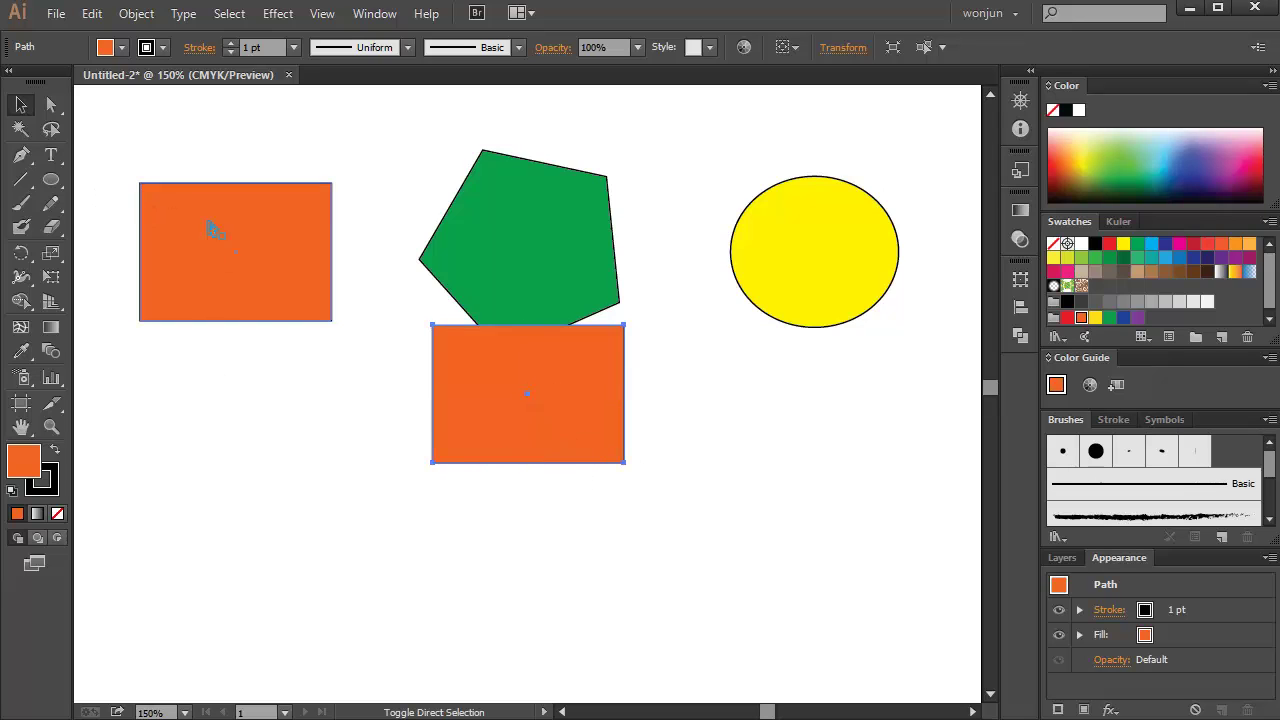
left_click_drag(126, 126, 396, 344)
left_click_drag(511, 428, 873, 645)
mouse_move(936, 122)
left_mouse_down()
mouse_move(554, 408)
mouse_move(218, 631)
left_mouse_up()
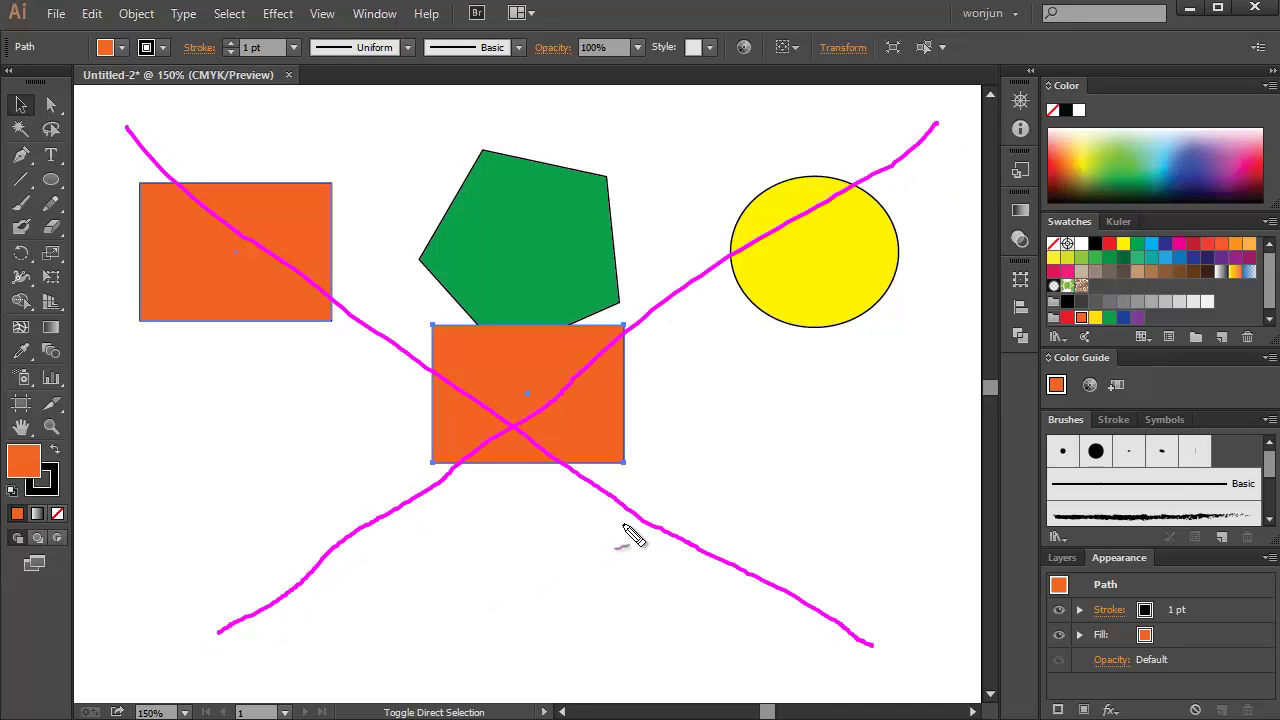
mouse_move(620, 518)
left_mouse_down()
mouse_move(373, 529)
mouse_move(529, 274)
mouse_move(657, 418)
mouse_move(470, 557)
left_mouse_up()
key("Escape")
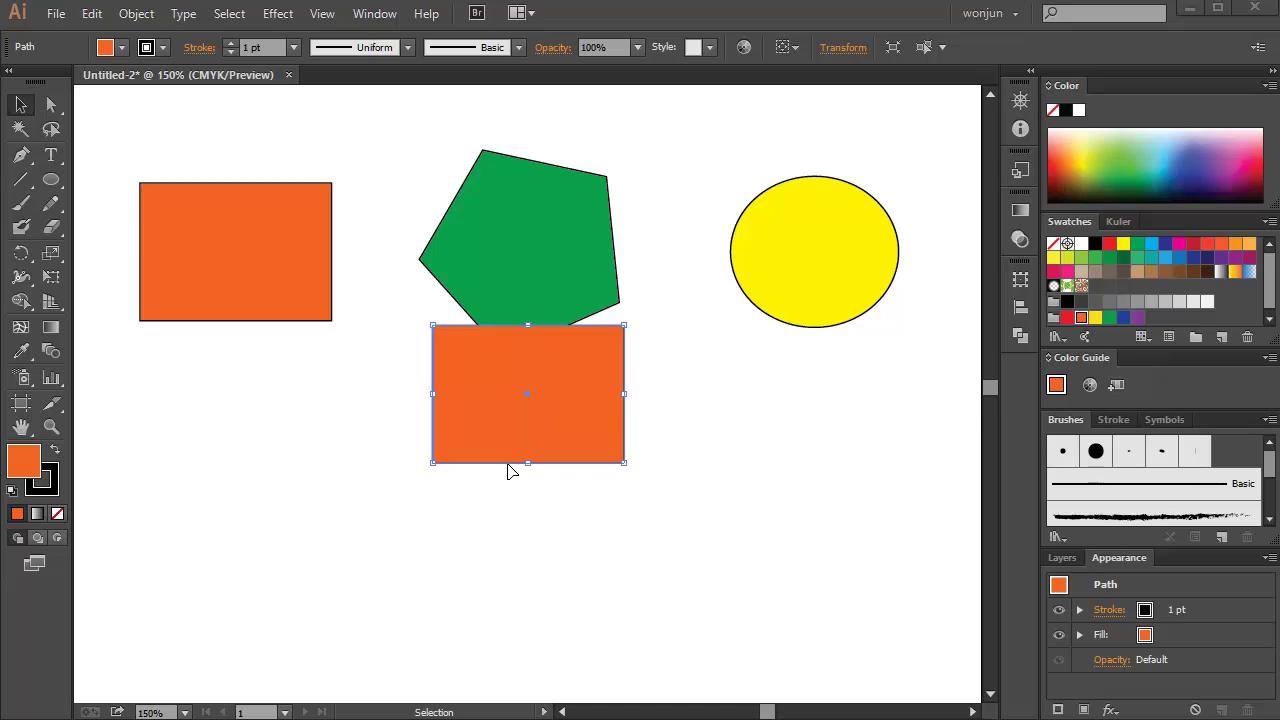
key("ctrl+2")
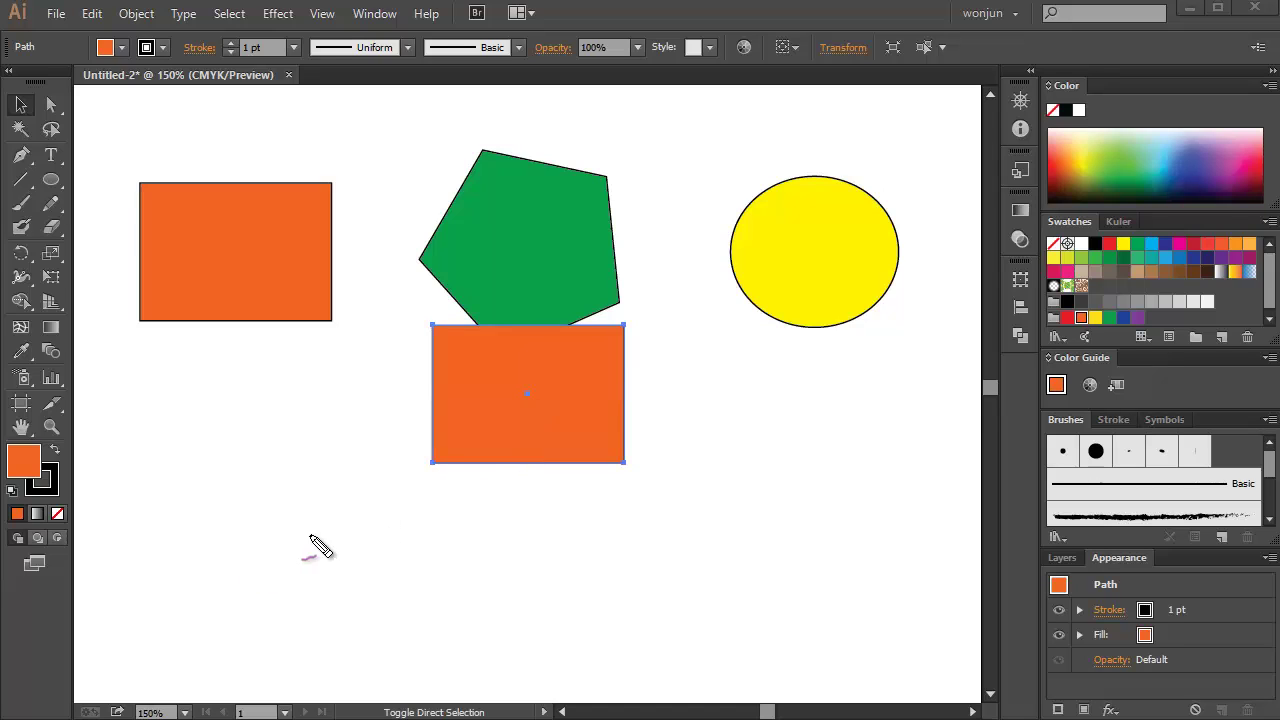
mouse_move(313, 535)
left_mouse_down()
mouse_move(317, 605)
mouse_move(315, 570)
mouse_move(370, 568)
mouse_move(339, 572)
mouse_move(374, 583)
mouse_move(377, 606)
mouse_move(412, 573)
left_mouse_up()
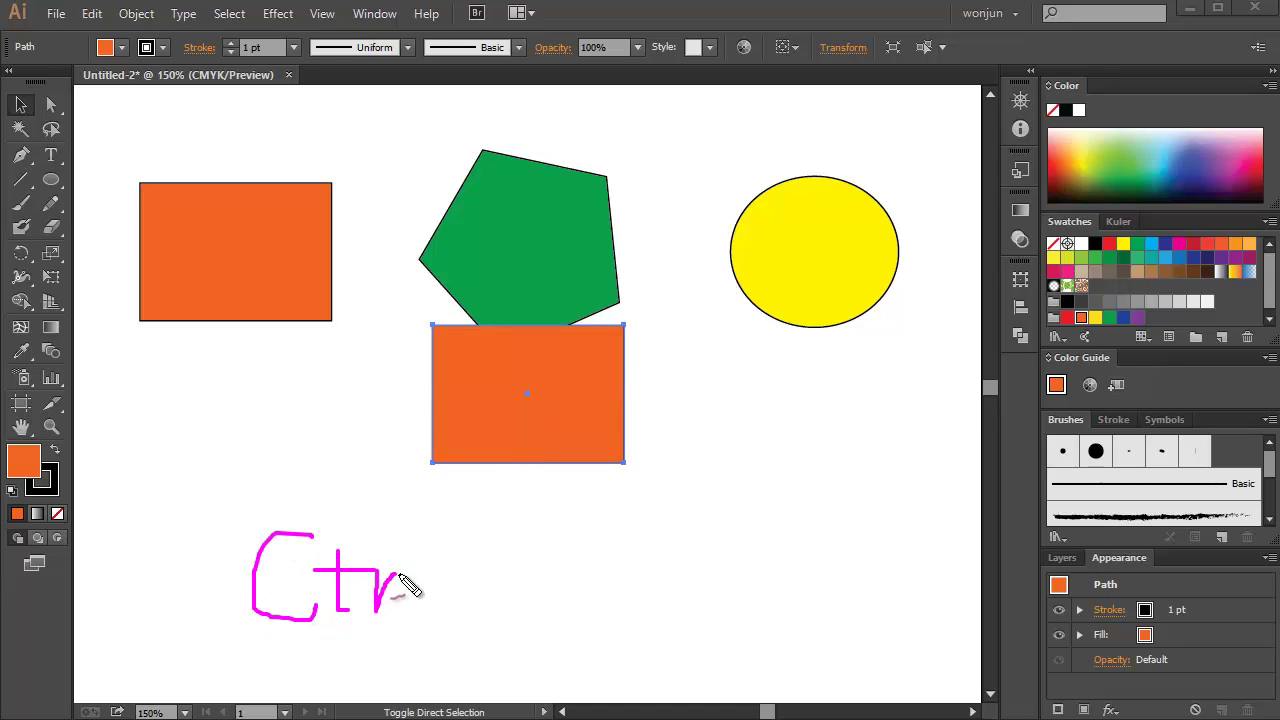
left_click_drag(443, 521, 443, 612)
mouse_move(530, 531)
left_mouse_down()
mouse_move(530, 612)
mouse_move(575, 575)
mouse_move(662, 606)
mouse_move(770, 619)
left_mouse_up()
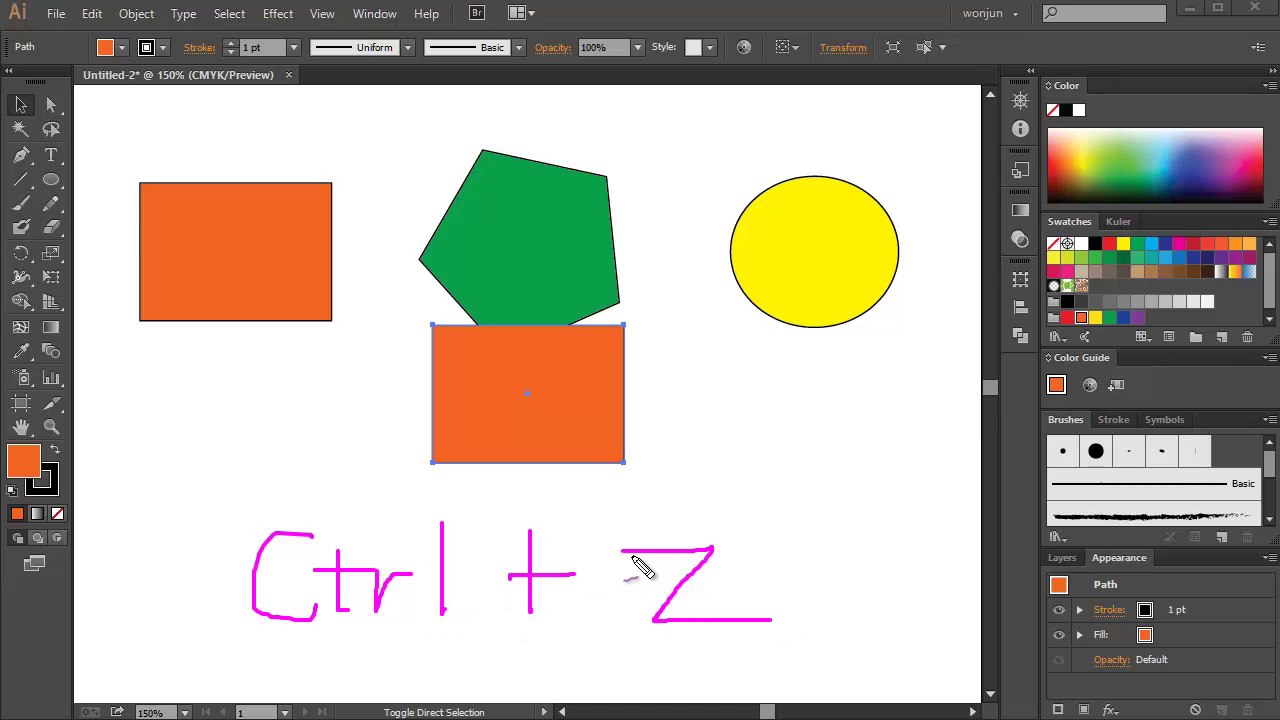
mouse_move(906, 455)
left_mouse_down()
mouse_move(903, 551)
mouse_move(904, 468)
left_mouse_up()
mouse_move(831, 493)
left_mouse_down()
mouse_move(675, 405)
mouse_move(662, 454)
mouse_move(708, 401)
mouse_move(662, 450)
left_mouse_up()
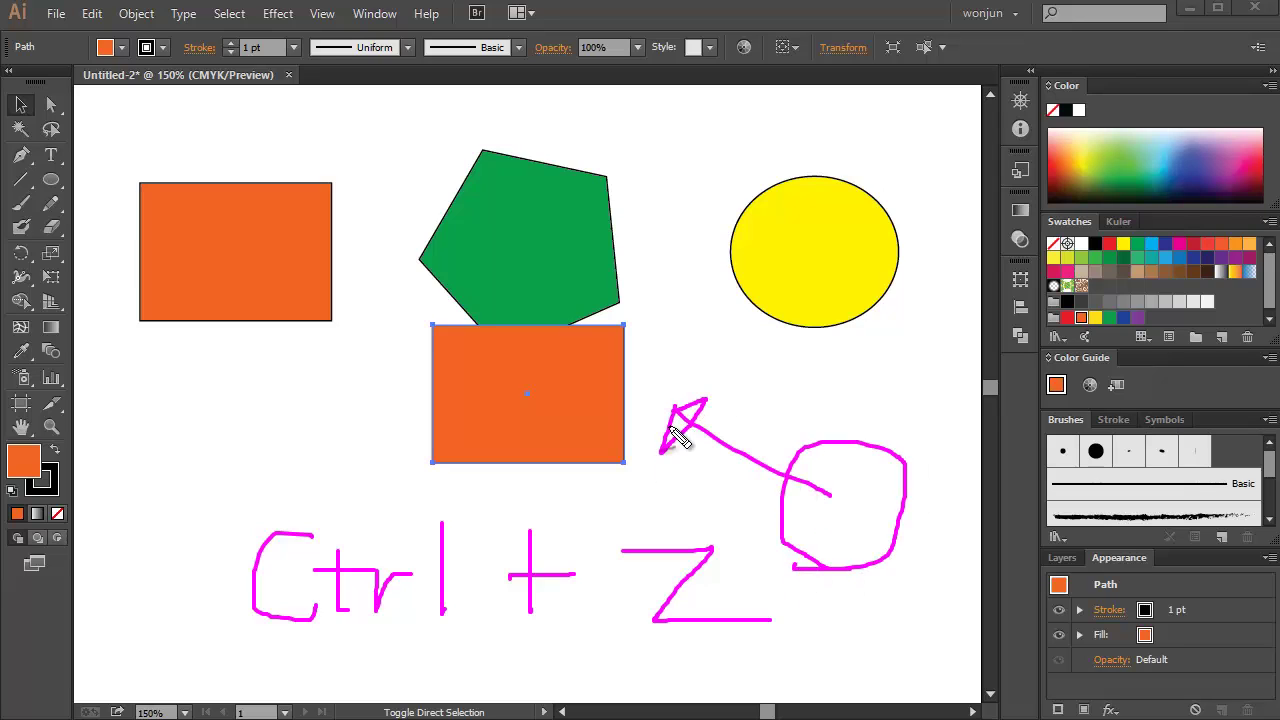
left_click_drag(304, 636, 690, 637)
mouse_move(871, 530)
left_mouse_down()
mouse_move(583, 548)
mouse_move(352, 487)
mouse_move(253, 425)
mouse_move(232, 453)
mouse_move(258, 450)
mouse_move(309, 404)
mouse_move(238, 423)
left_mouse_up()
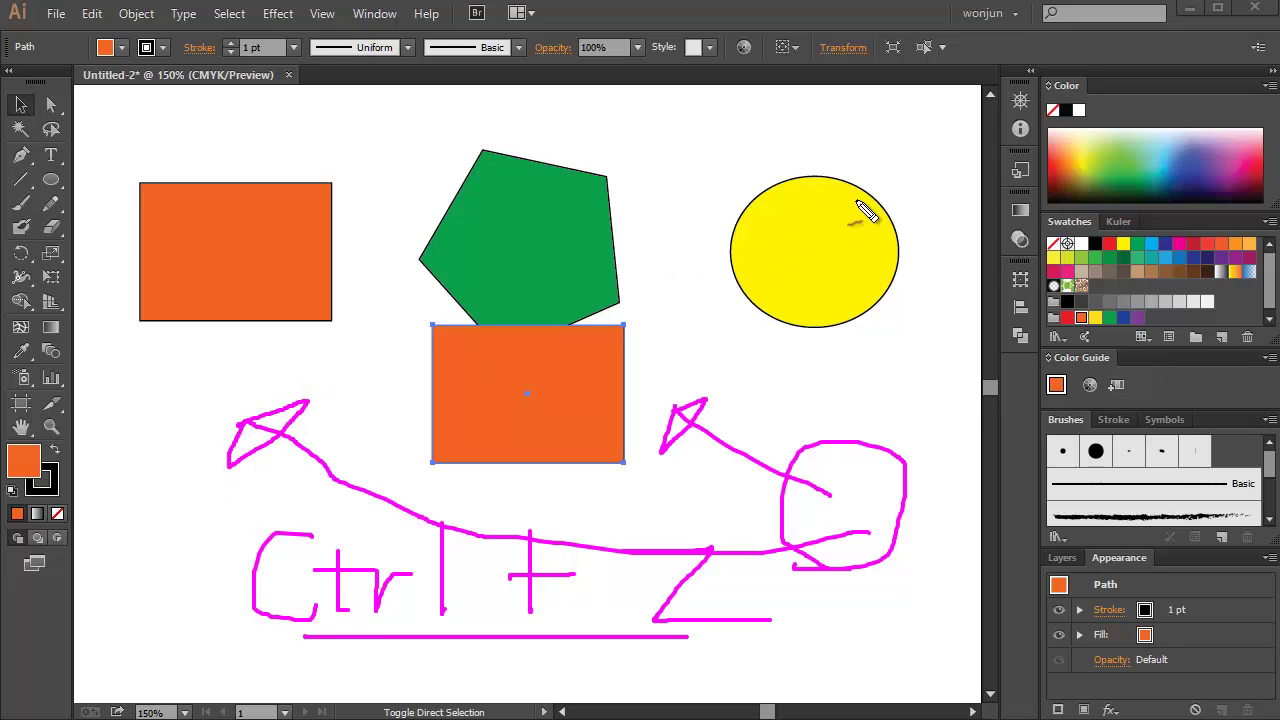
mouse_move(750, 126)
left_mouse_down()
mouse_move(500, 117)
mouse_move(178, 134)
mouse_move(164, 338)
mouse_move(260, 586)
mouse_move(811, 579)
mouse_move(880, 559)
mouse_move(890, 222)
mouse_move(854, 150)
mouse_move(663, 125)
left_mouse_up()
key("Escape")
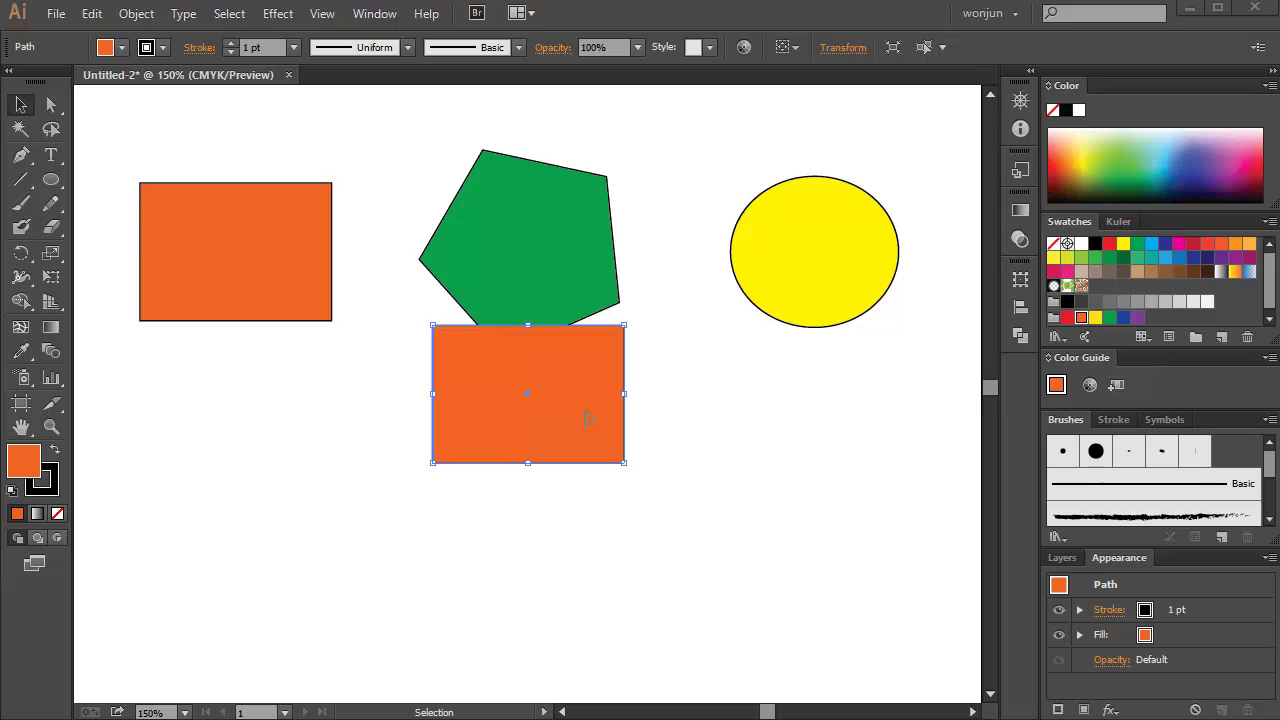
Step: Undo the pasted duplicate and cut the original orange rectangle from the artboard
key("ctrl+z")
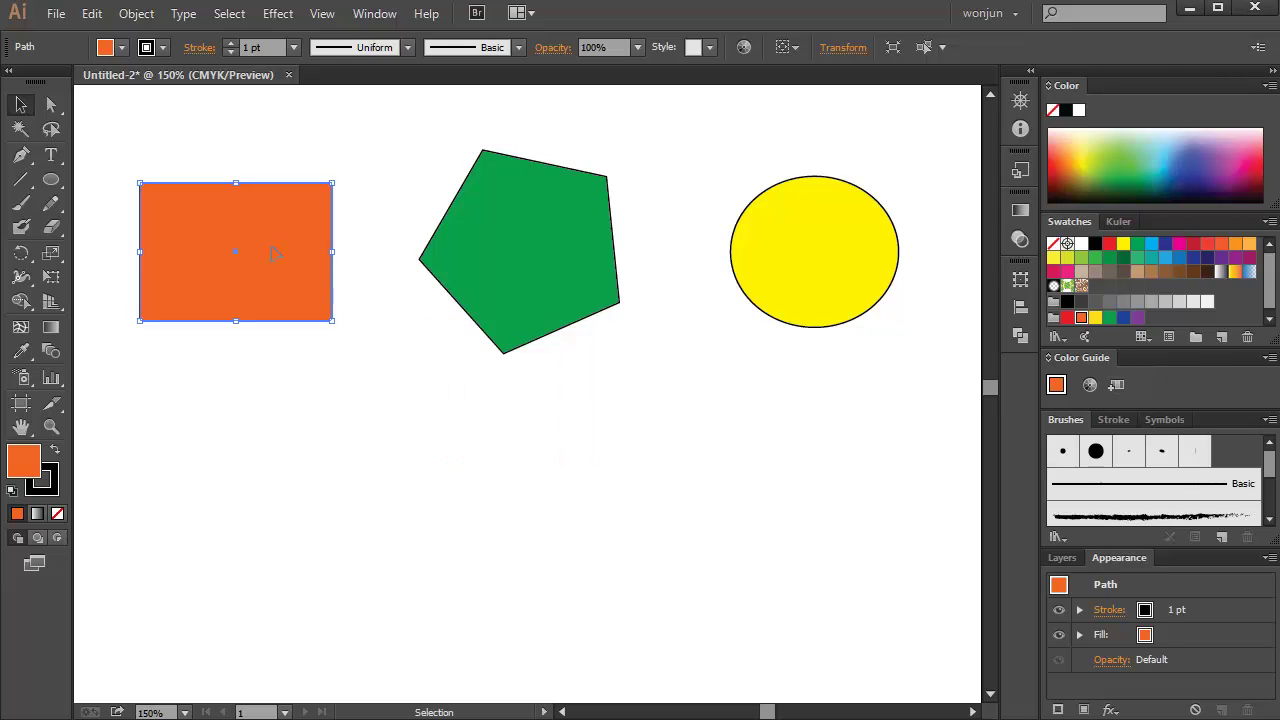
key("a")
key("Delete")
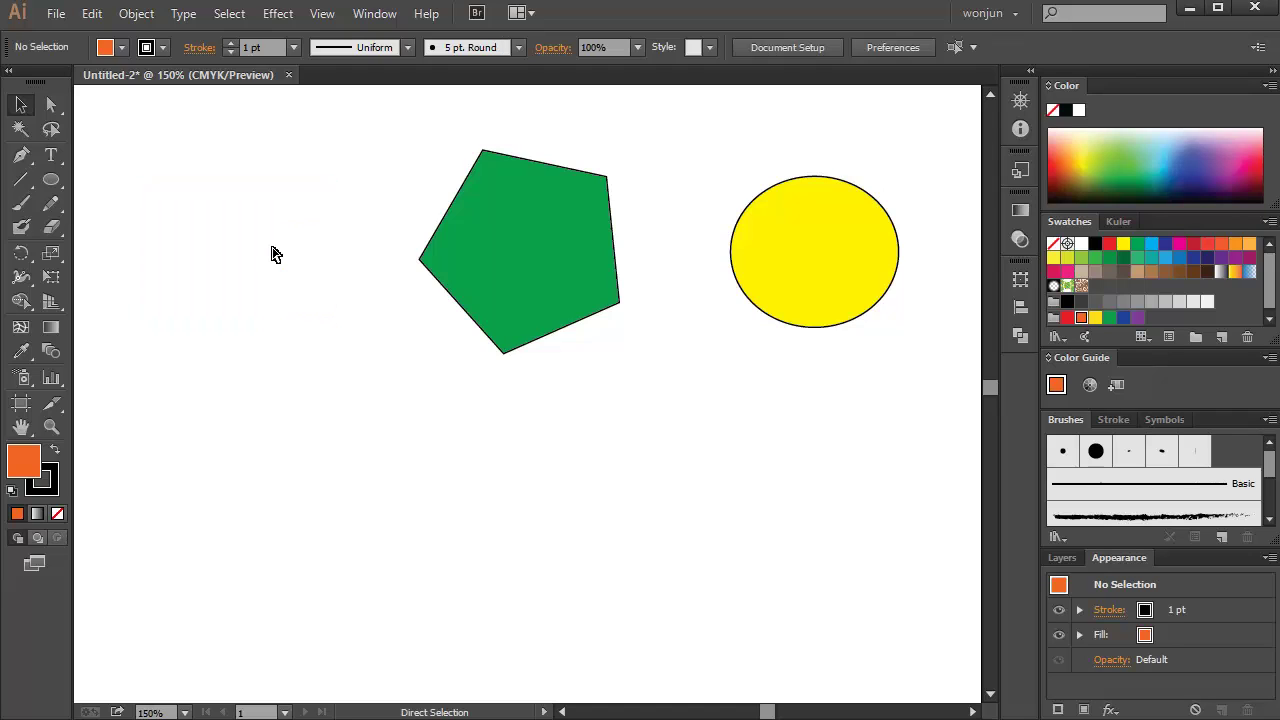
Step: Paste the cut orange rectangle and move it back to the empty space on the left of the green pentagon
key("v")
key("a")
key("ctrl+z")
key("v")
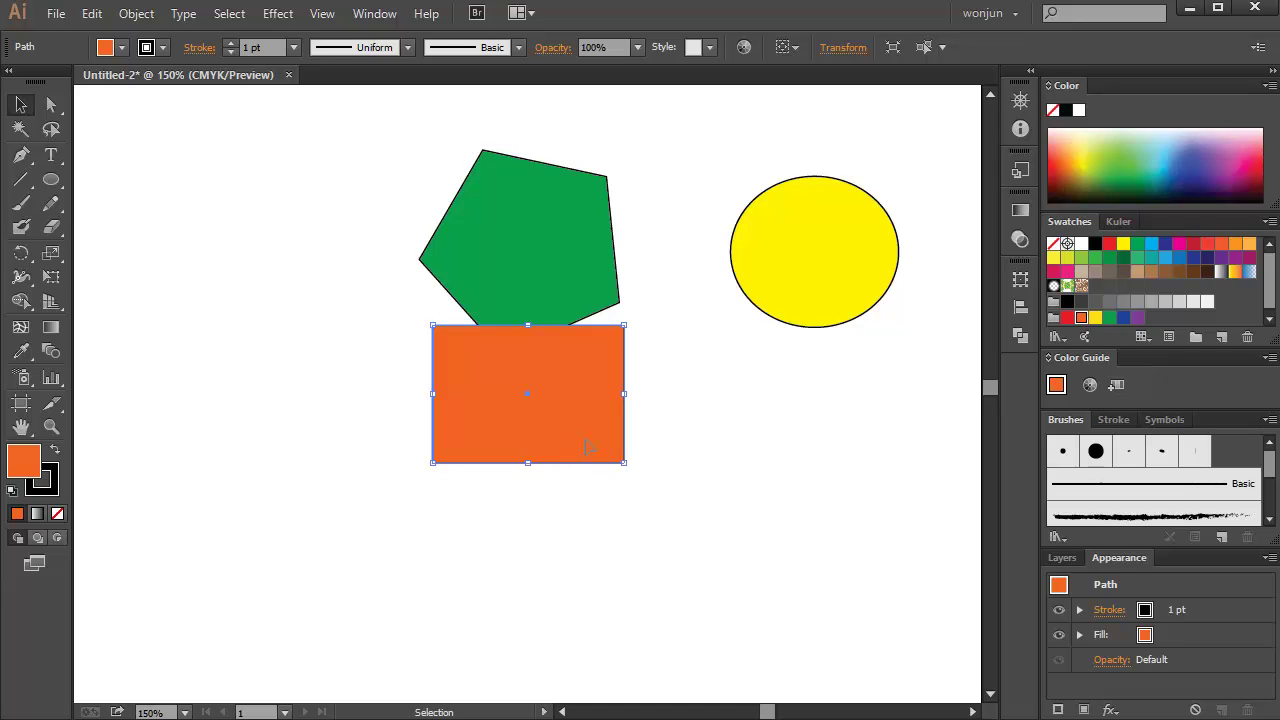
left_click_drag(587, 448, 313, 299)
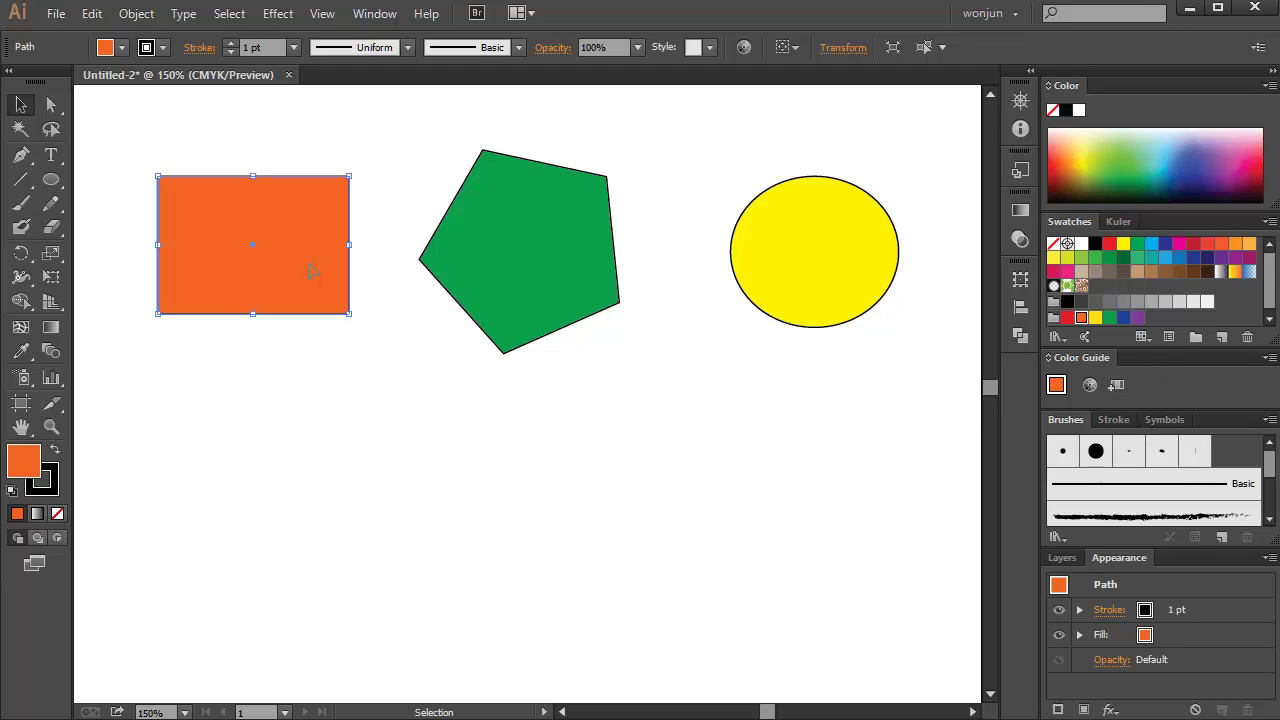
key("ctrl+2")
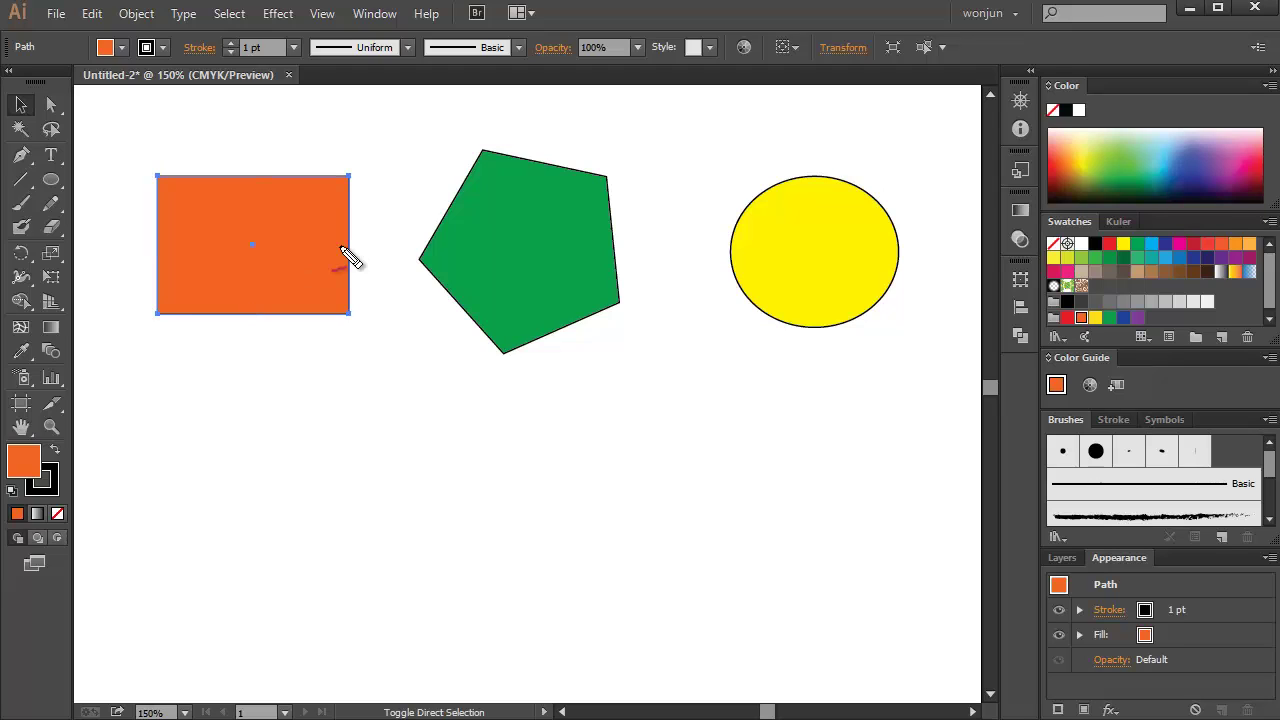
mouse_move(374, 190)
left_mouse_down()
mouse_move(326, 196)
mouse_move(349, 196)
left_mouse_up()
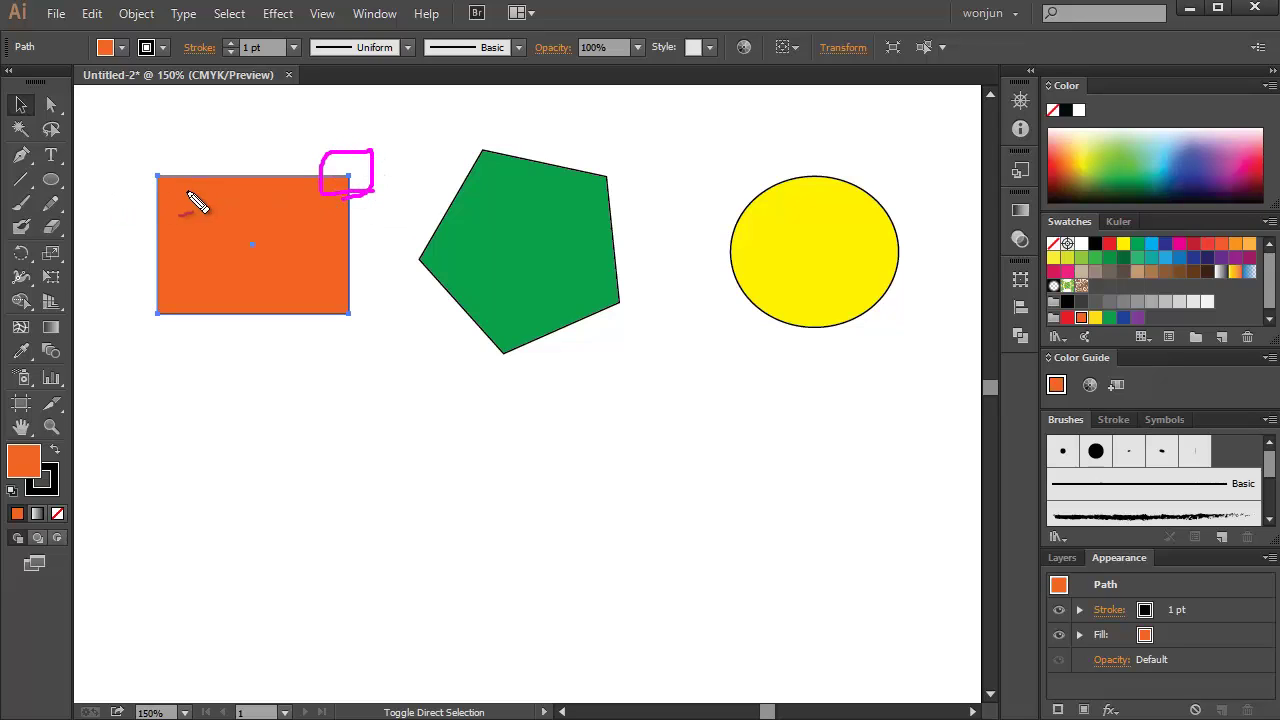
left_click_drag(190, 190, 158, 186)
left_click_drag(155, 343, 166, 326)
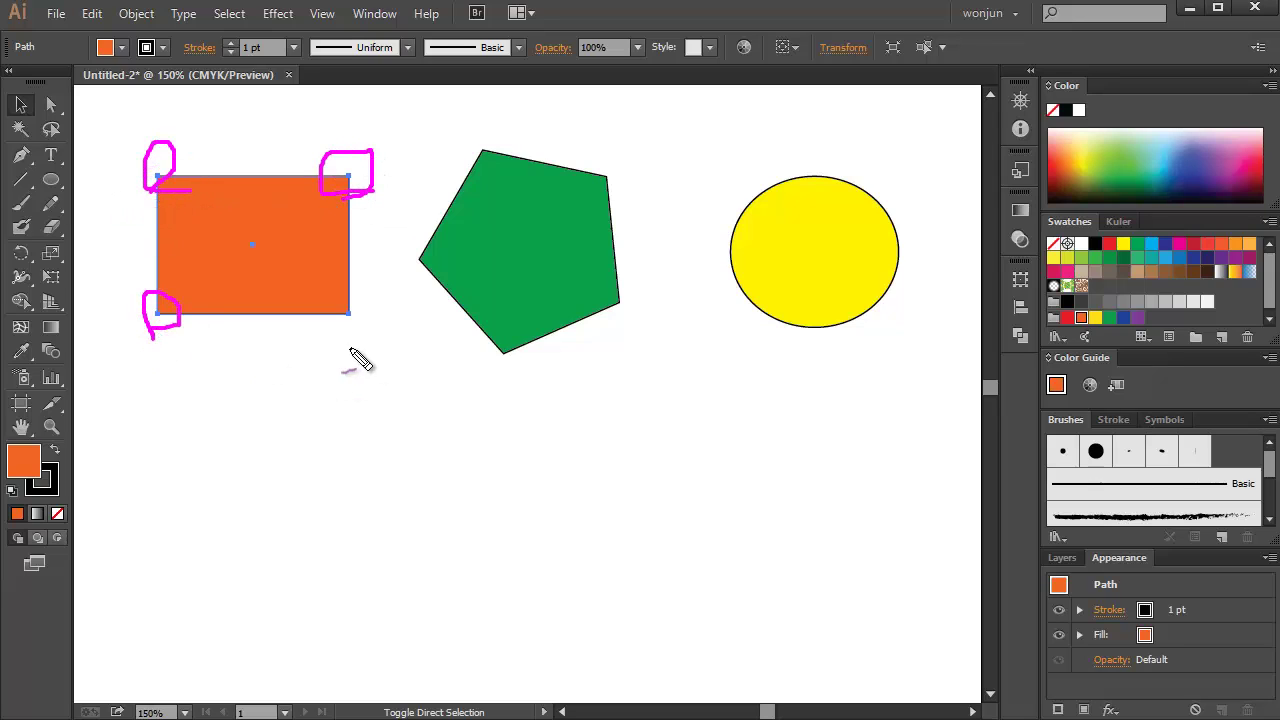
mouse_move(366, 336)
left_mouse_down()
mouse_move(331, 306)
mouse_move(373, 323)
mouse_move(339, 341)
left_mouse_up()
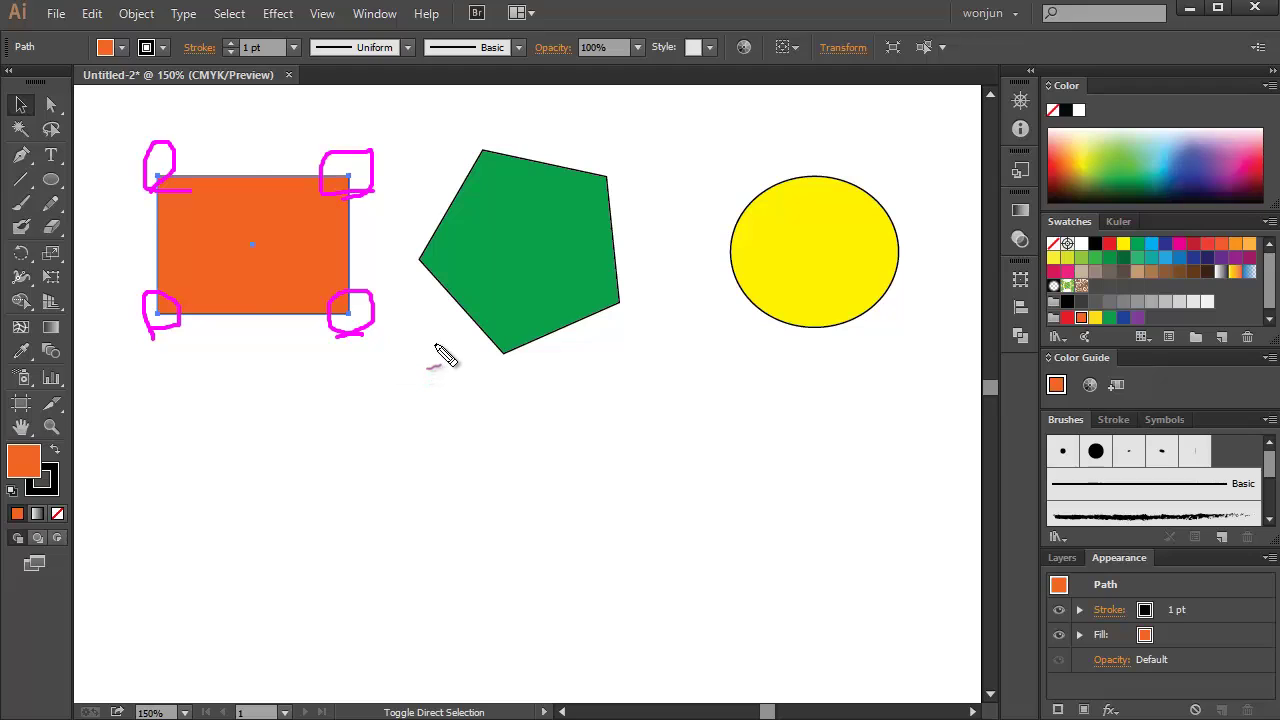
key("Escape")
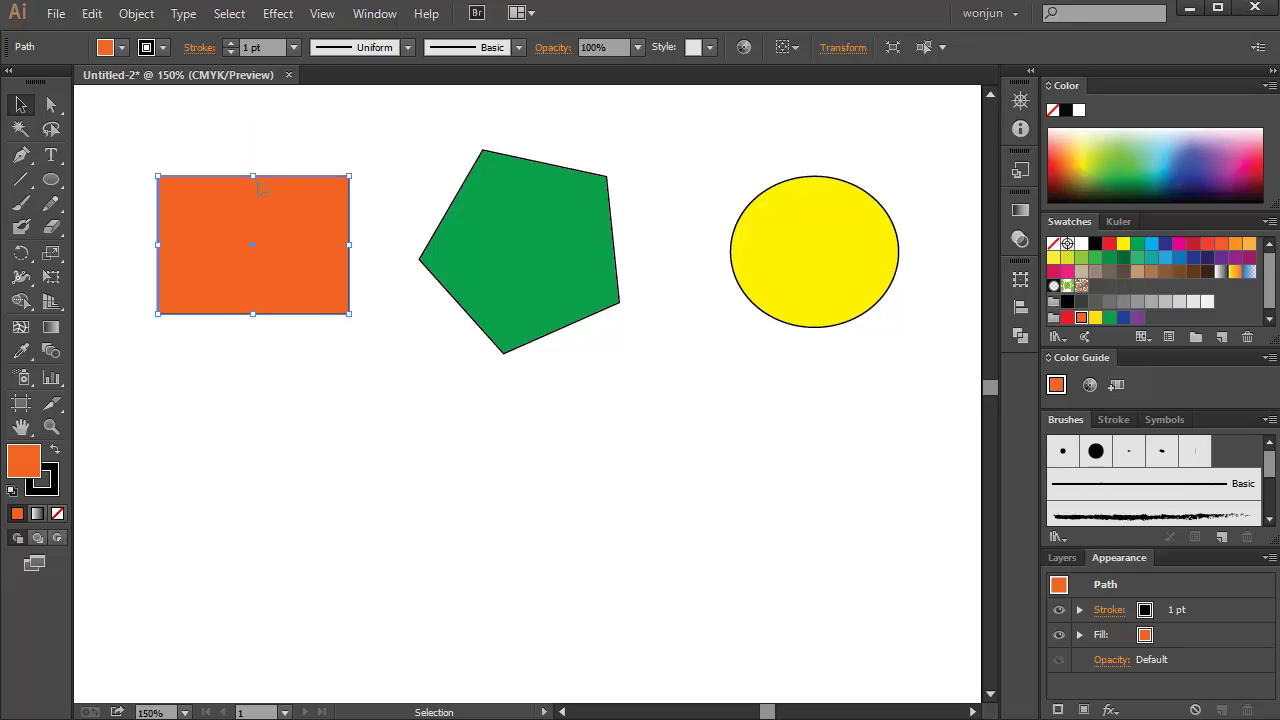
Step: Resize the orange rectangle from its four sides and its lower-right corner, making it slightly wider and nearly twice as tall
mouse_move(253, 172)
left_mouse_down()
mouse_move(253, 130)
mouse_move(253, 195)
mouse_move(253, 133)
mouse_move(253, 148)
mouse_move(203, 146)
mouse_move(302, 146)
mouse_move(200, 146)
mouse_move(280, 150)
mouse_move(275, 176)
left_mouse_up()
mouse_move(252, 316)
left_mouse_down()
mouse_move(243, 426)
mouse_move(258, 335)
mouse_move(243, 314)
left_mouse_up()
mouse_move(355, 247)
left_mouse_down()
mouse_move(470, 243)
mouse_move(302, 243)
mouse_move(361, 241)
mouse_move(350, 244)
left_mouse_up()
mouse_move(155, 246)
left_mouse_down()
mouse_move(213, 252)
mouse_move(156, 248)
mouse_move(150, 269)
mouse_move(157, 245)
left_mouse_up()
left_click_drag(348, 318, 371, 433)
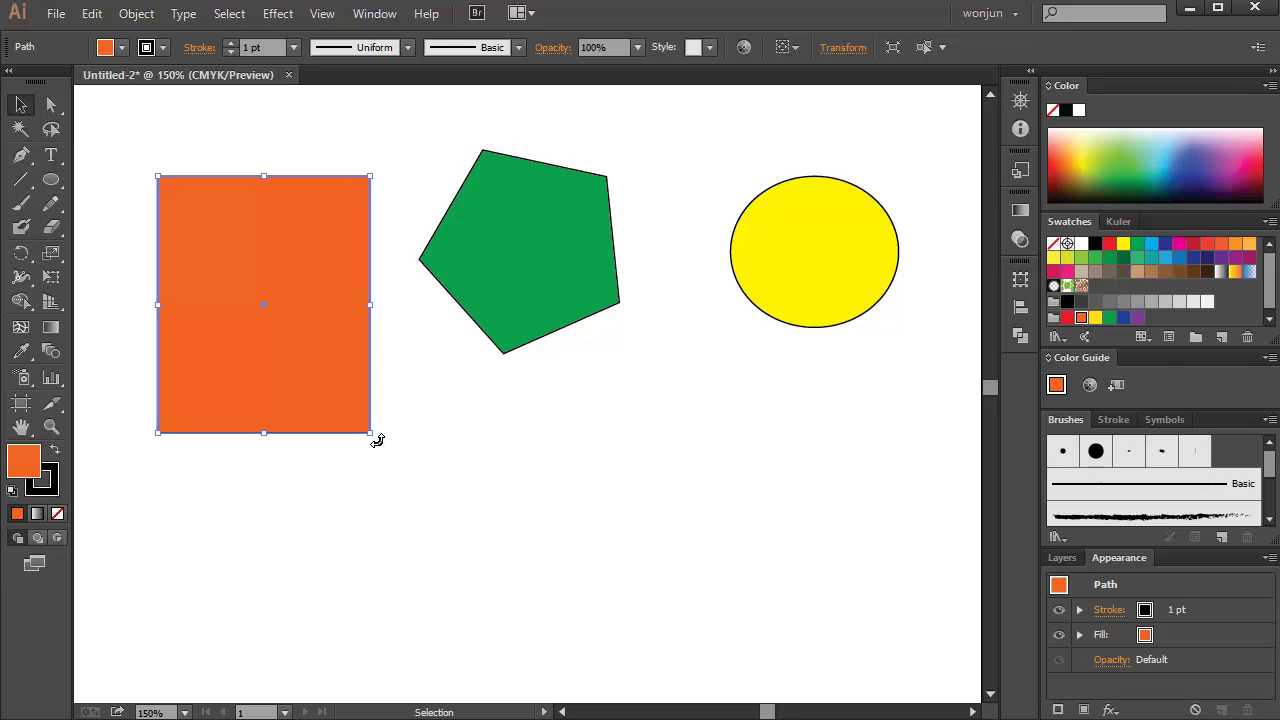
Step: Rotate the orange rectangle diagonally about its centre with the Selection tool, and undo the rotation
left_click_drag(377, 440, 609, 449)
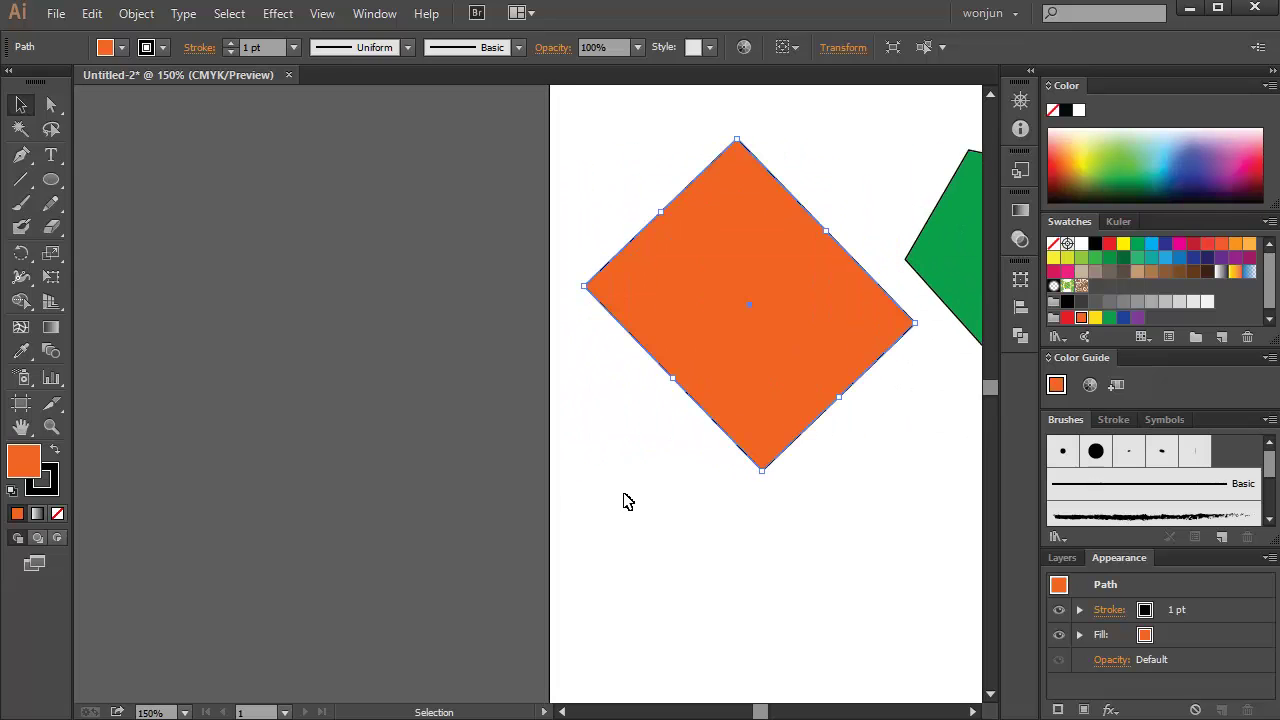
key("space")
left_click_drag(897, 563, 483, 572)
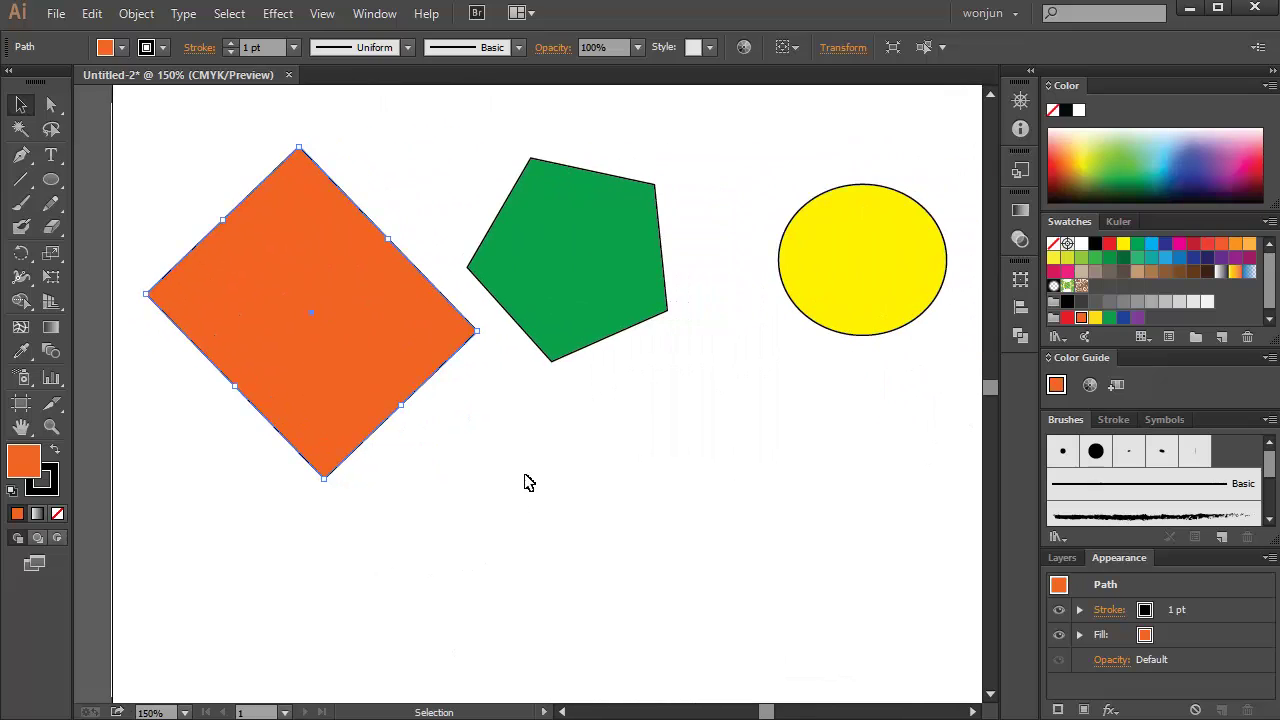
key("ctrl")
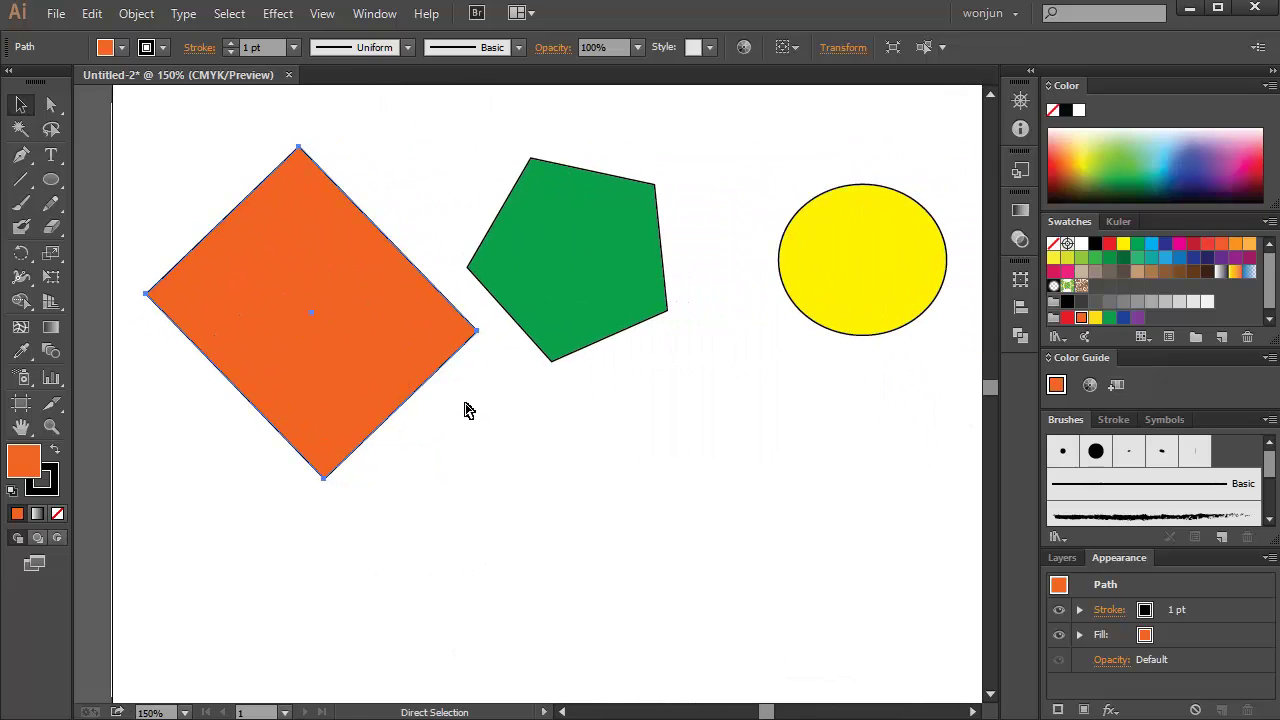
key("ctrl+z")
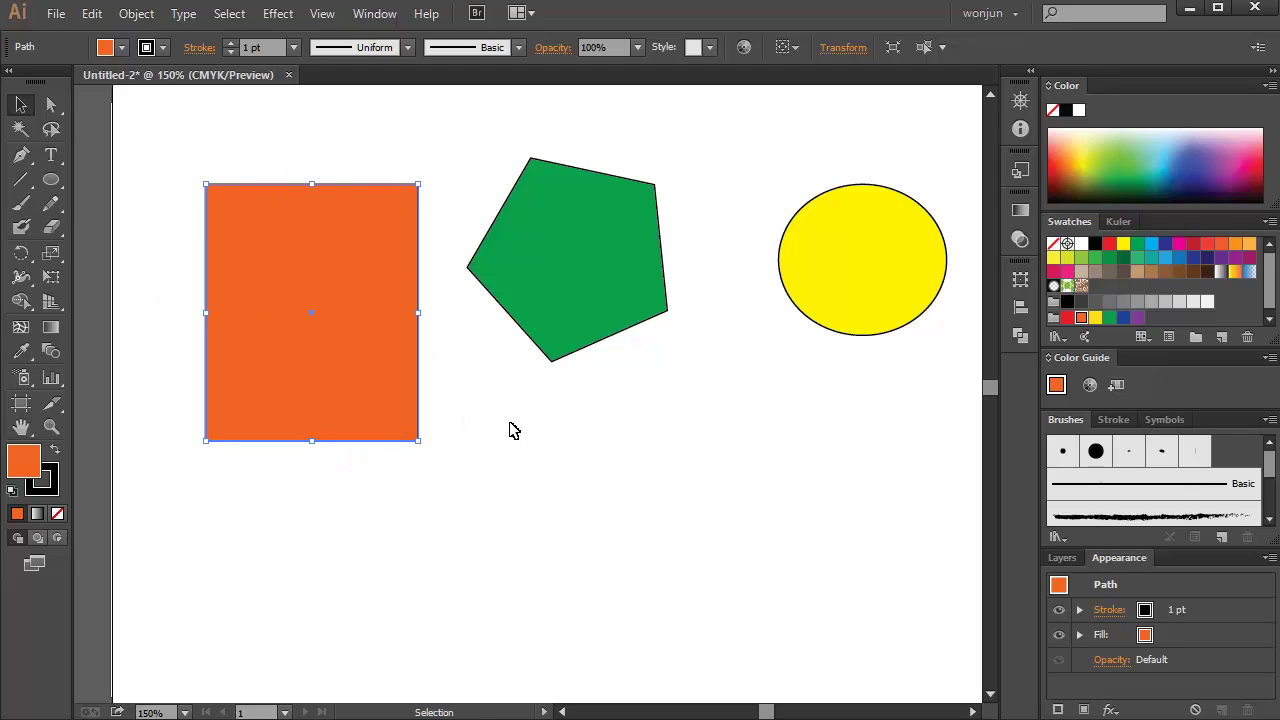
Step: Enlarge the green pentagon proportionally to about 1.2 times its size by its lower-right bounding-box corner, and deselect it
left_click(540, 314)
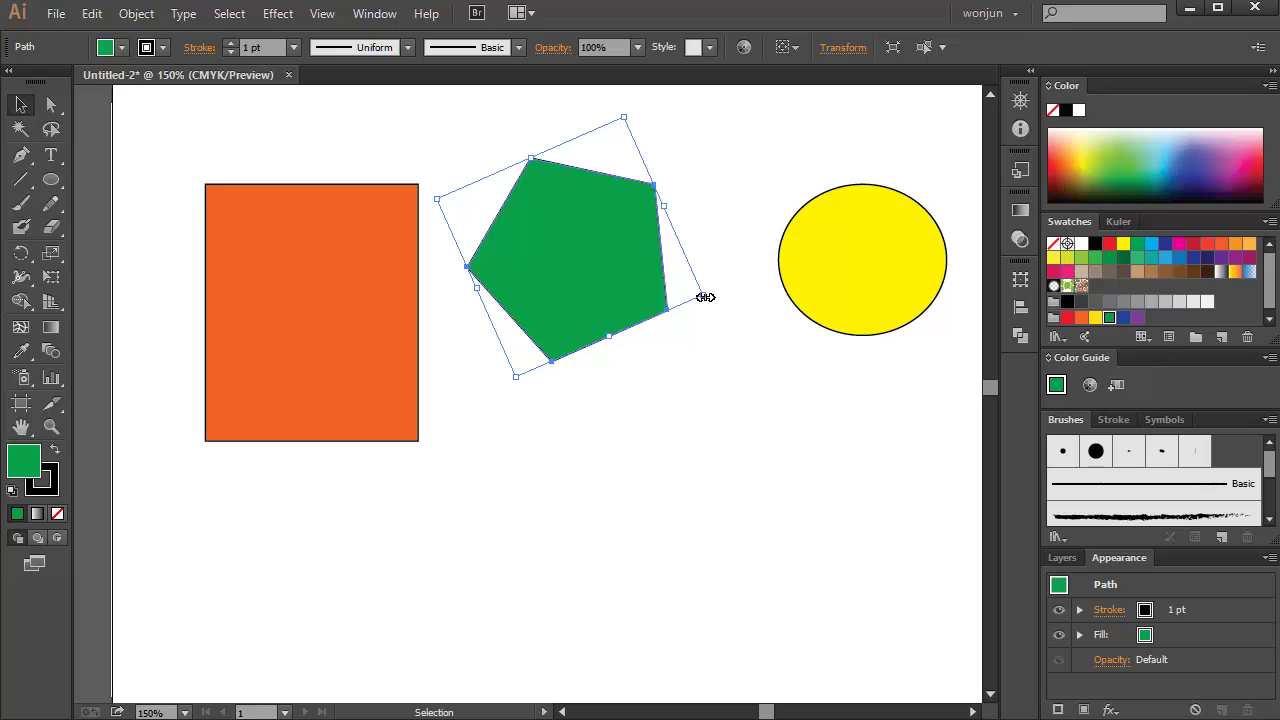
left_click_drag(705, 297, 670, 469)
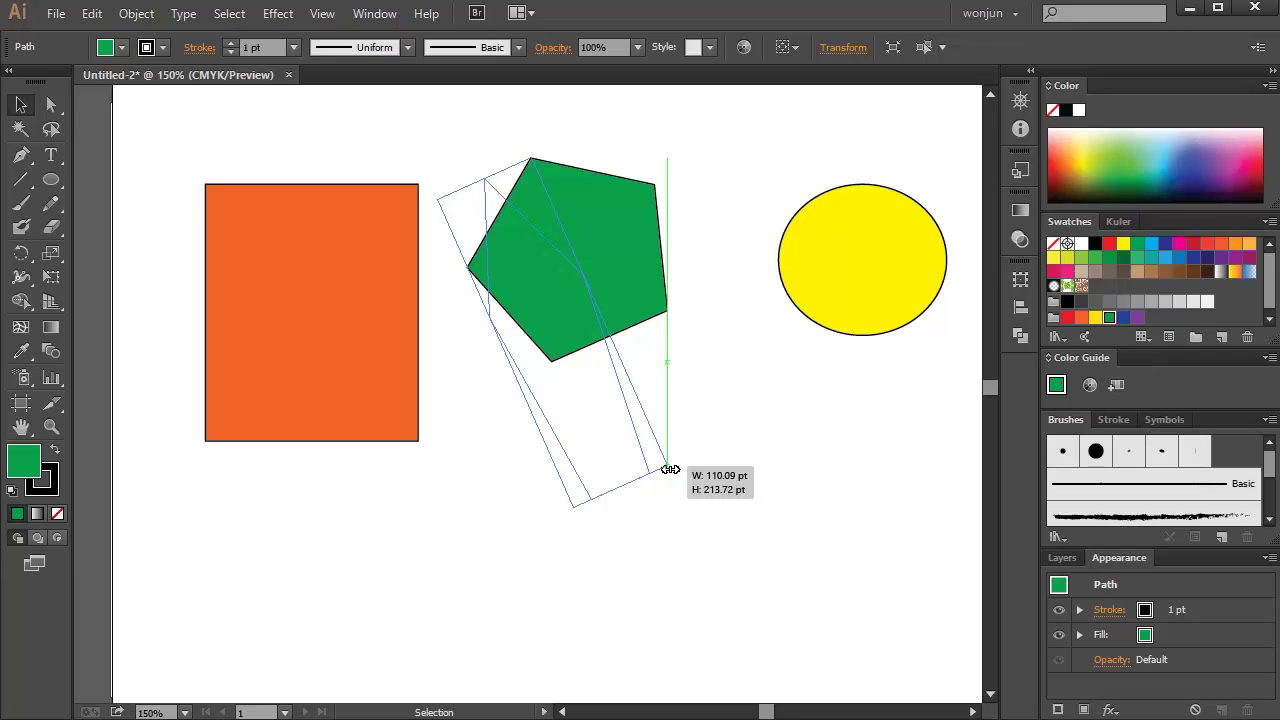
left_click_drag(670, 469, 671, 396)
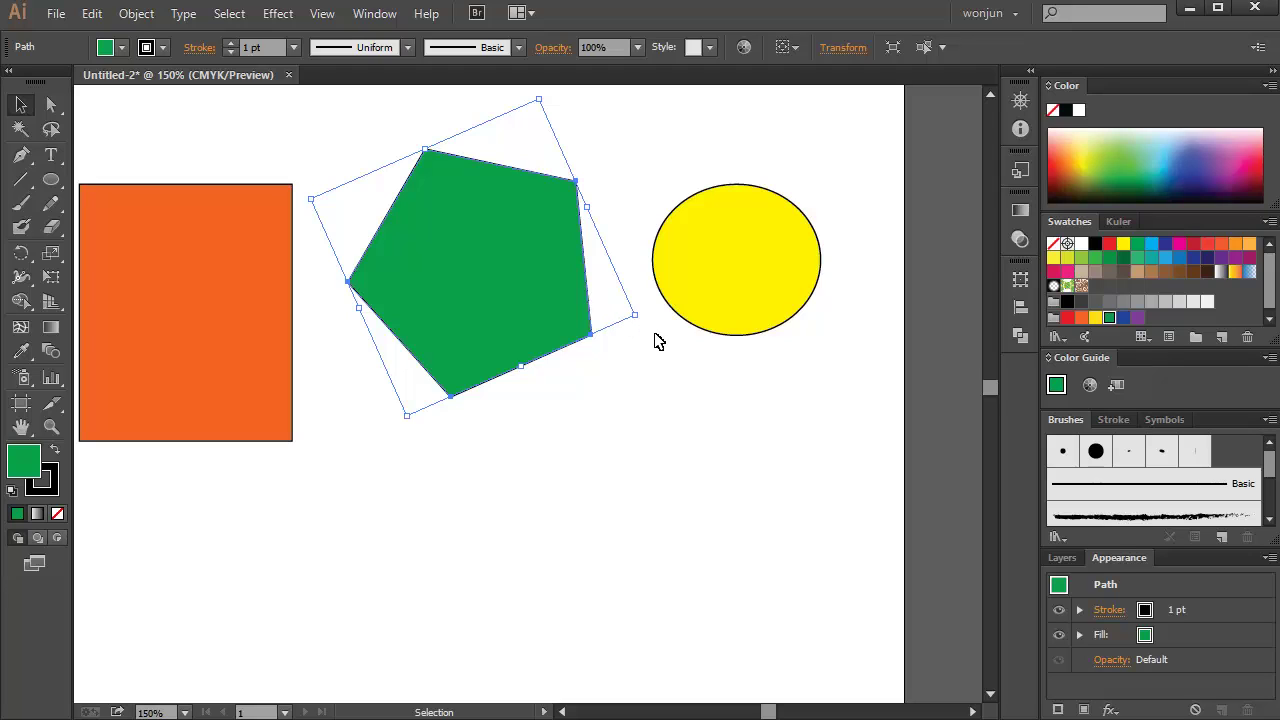
left_click(657, 474)
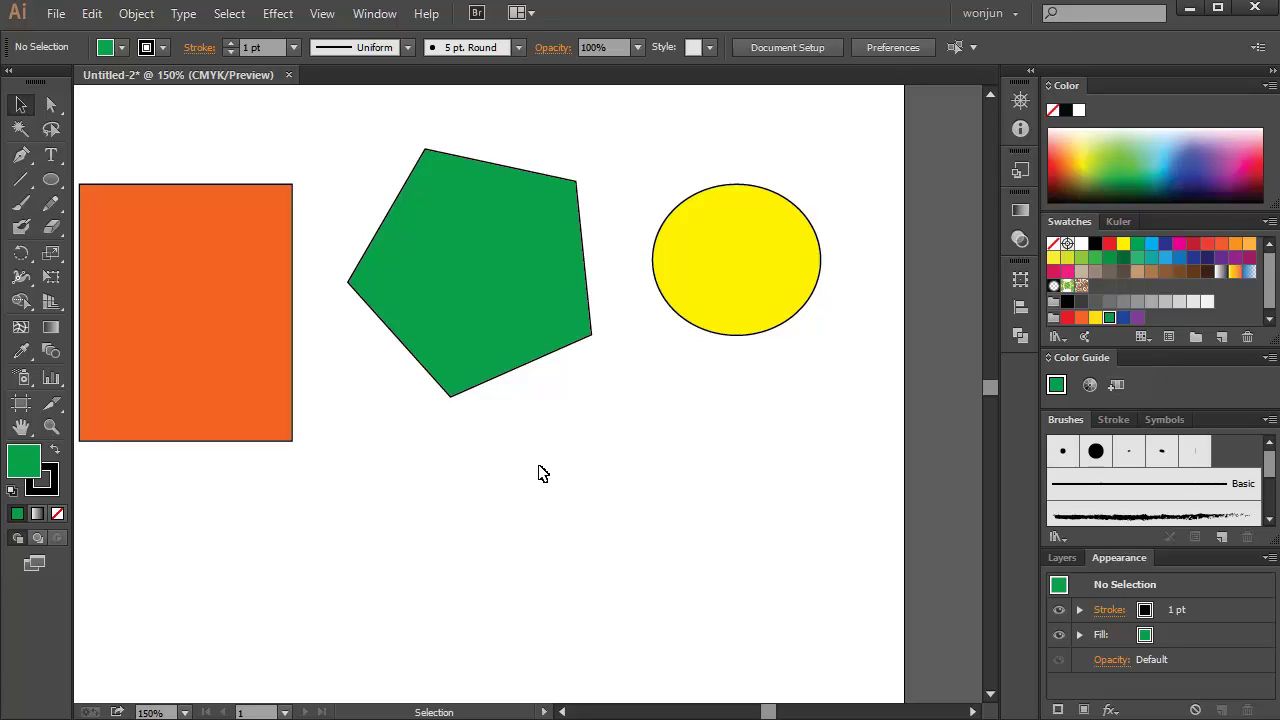
Step: Duplicate the orange rectangle diagonally below the original with the Selection tool, and undo the copy
left_click_drag(366, 491, 509, 454)
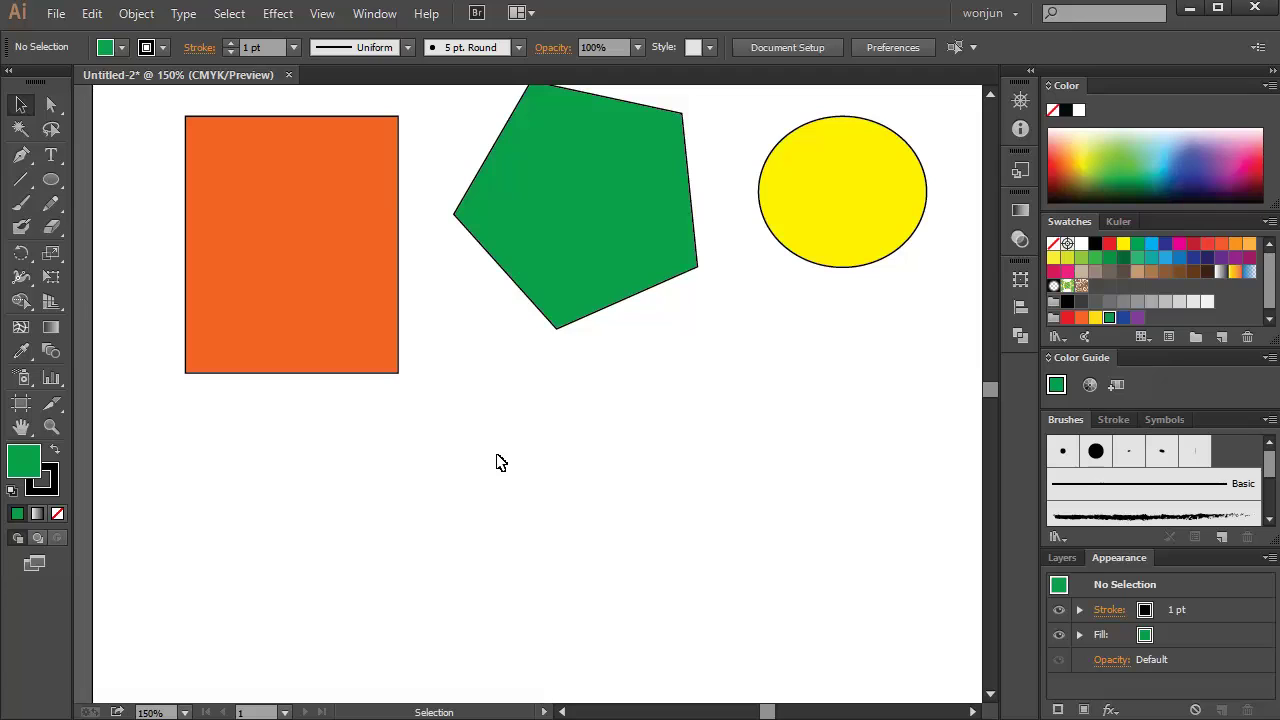
left_click(305, 311)
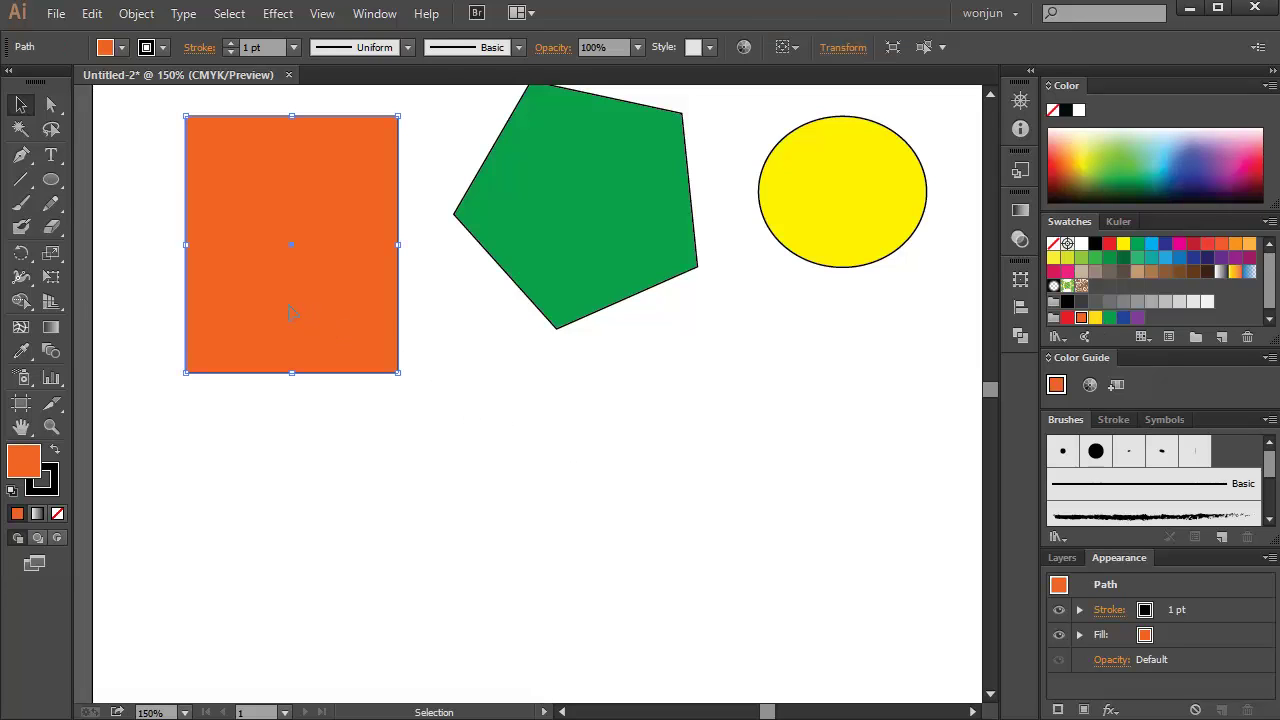
left_click_drag(266, 300, 391, 329)
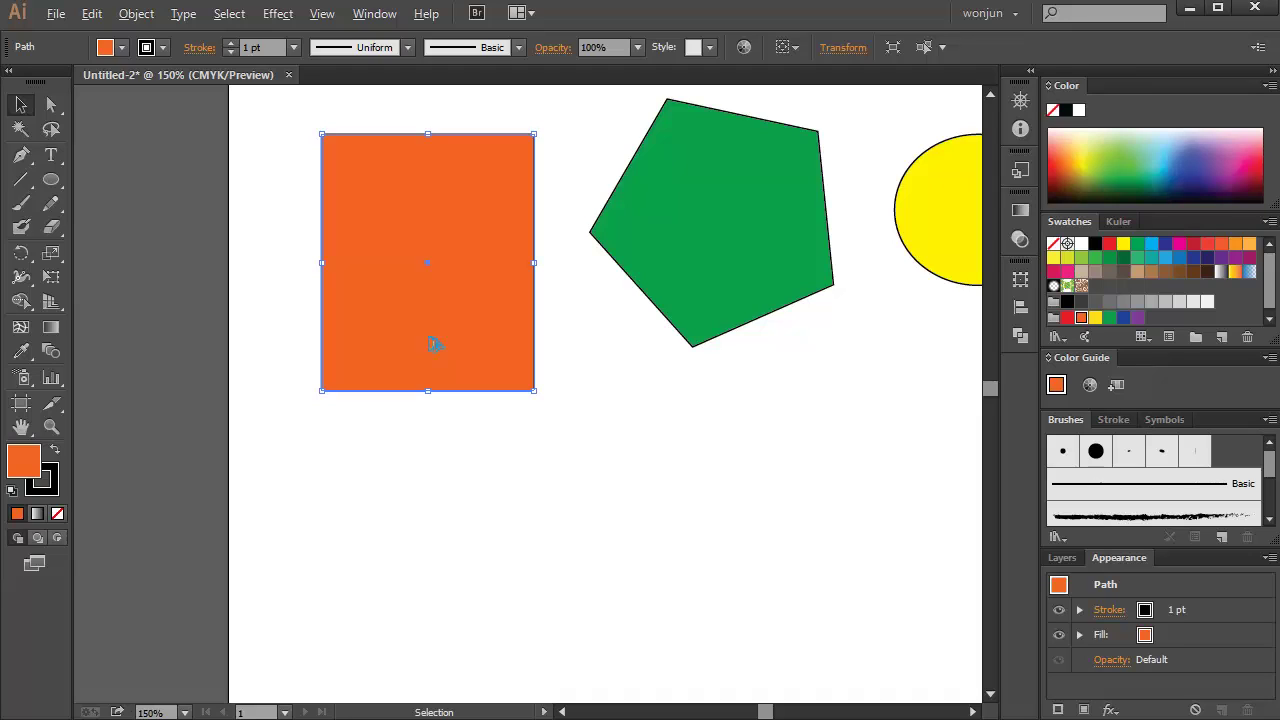
key("alt")
left_click_drag(448, 320, 515, 549)
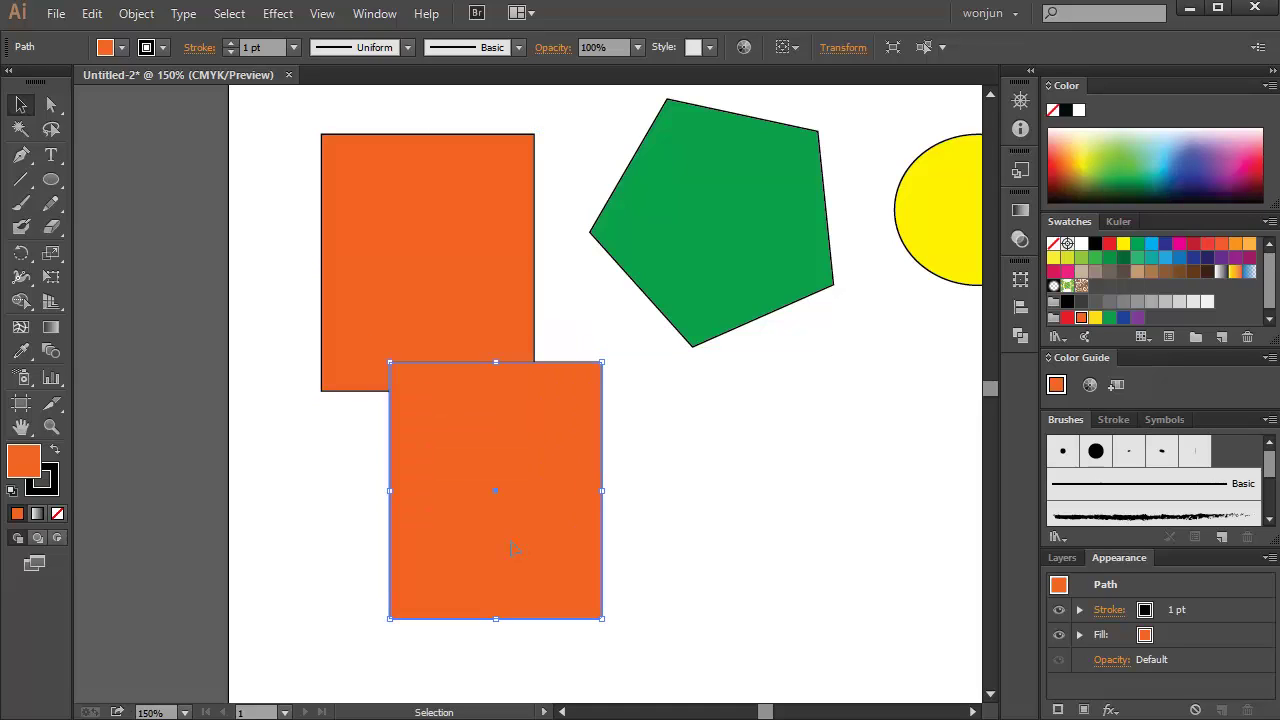
key("ctrl+z")
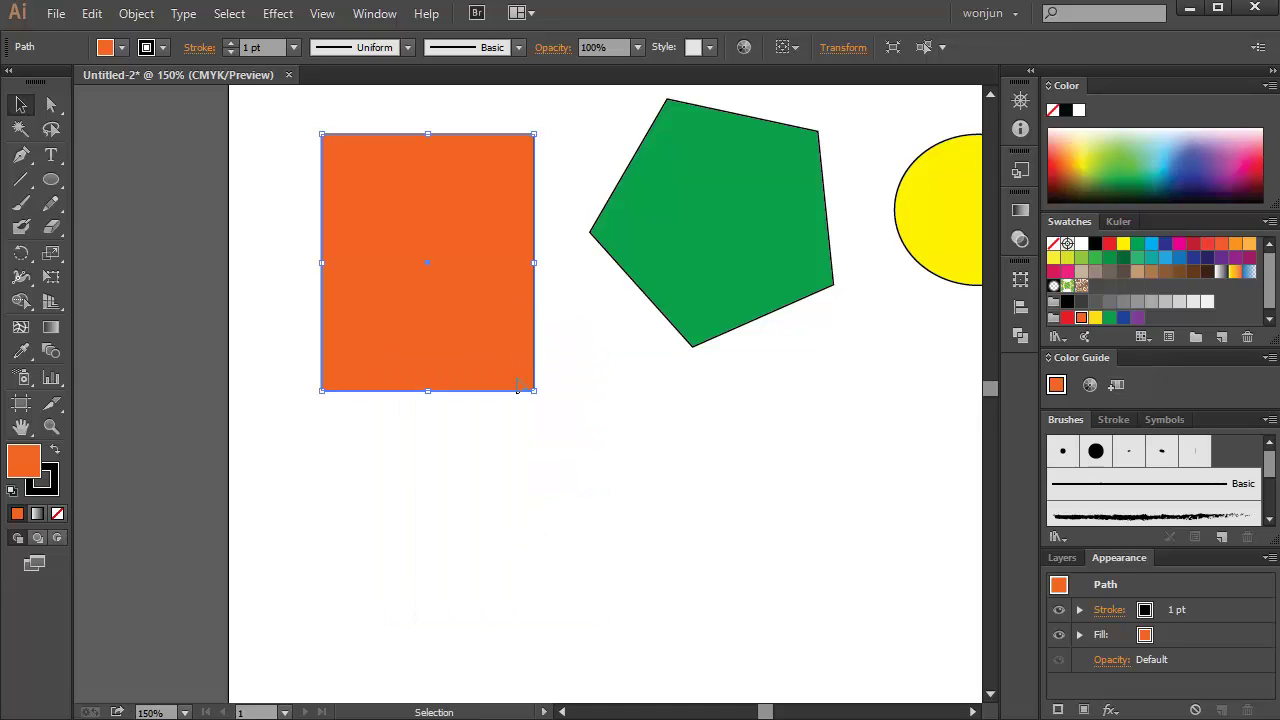
Step: Shrink the orange rectangle to a near-square about half as wide, and move it to the empty area below the shapes
left_click_drag(534, 390, 428, 236)
left_click_drag(368, 207, 326, 512)
key("space")
left_click_drag(691, 409, 623, 297)
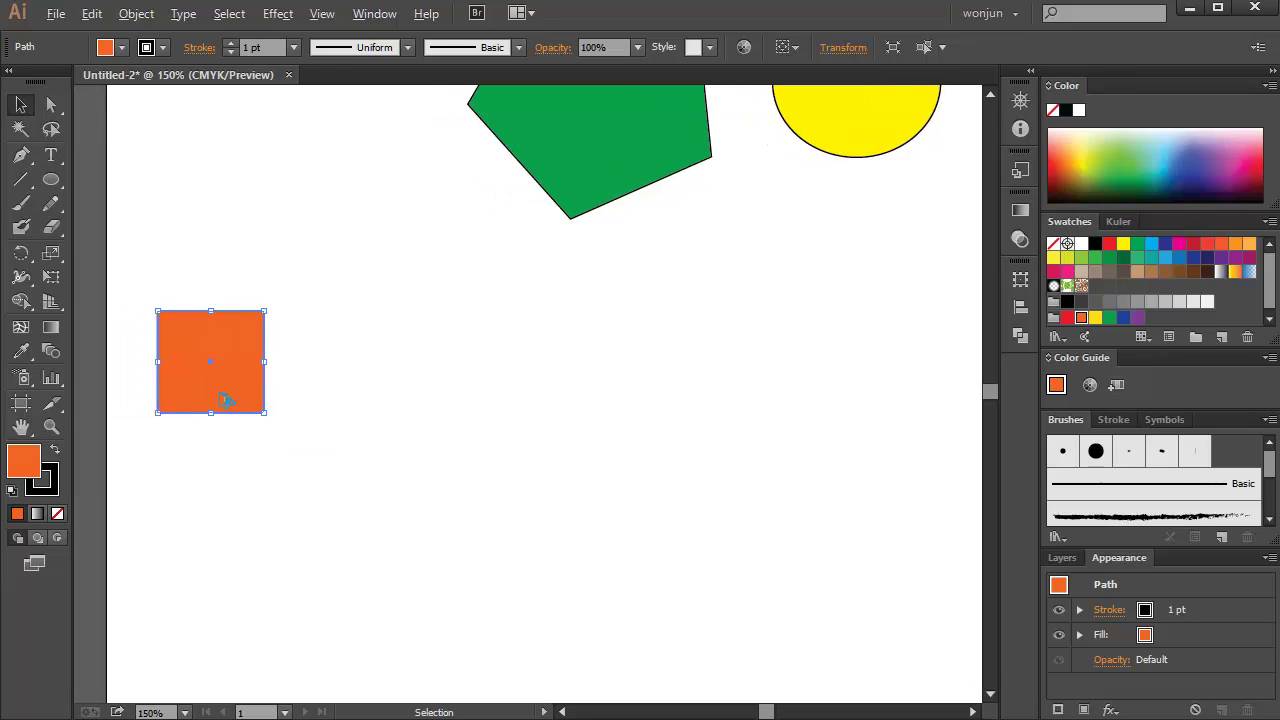
Step: Duplicate the small orange square horizontally, about 85 pt to its right with no vertical offset, and select the copy
left_click_drag(224, 400, 347, 411)
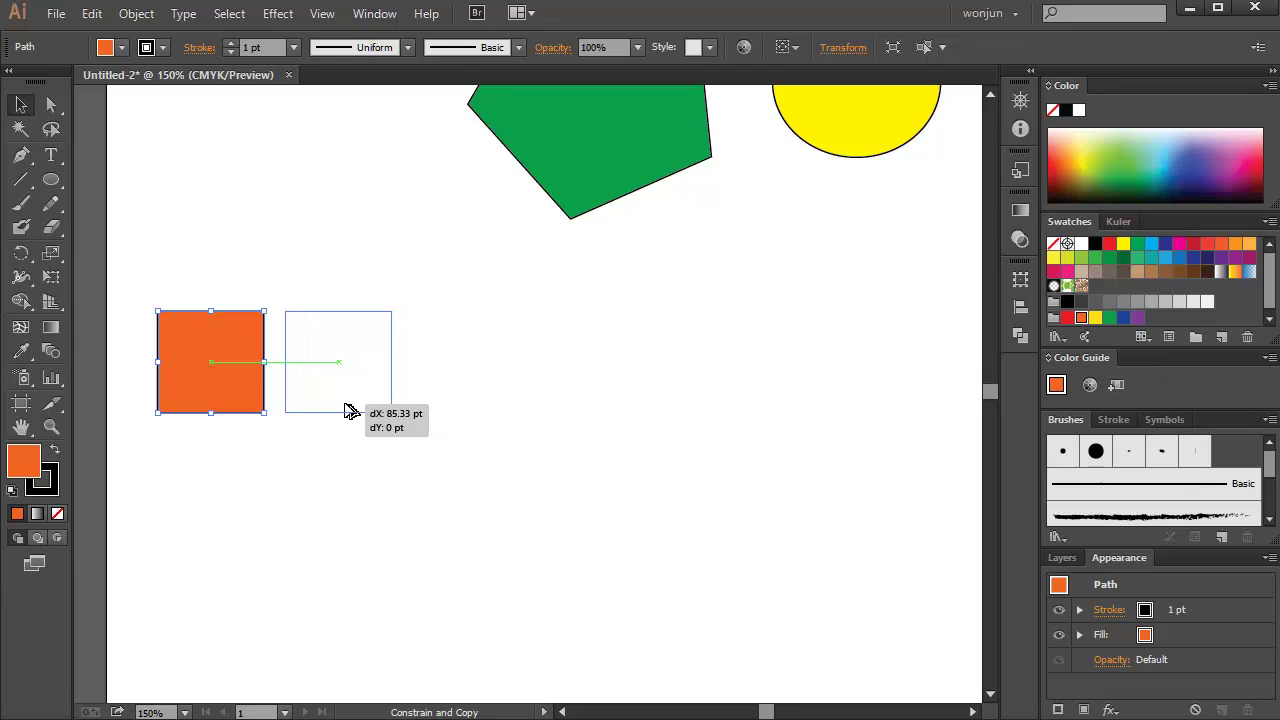
left_click_drag(347, 411, 345, 412)
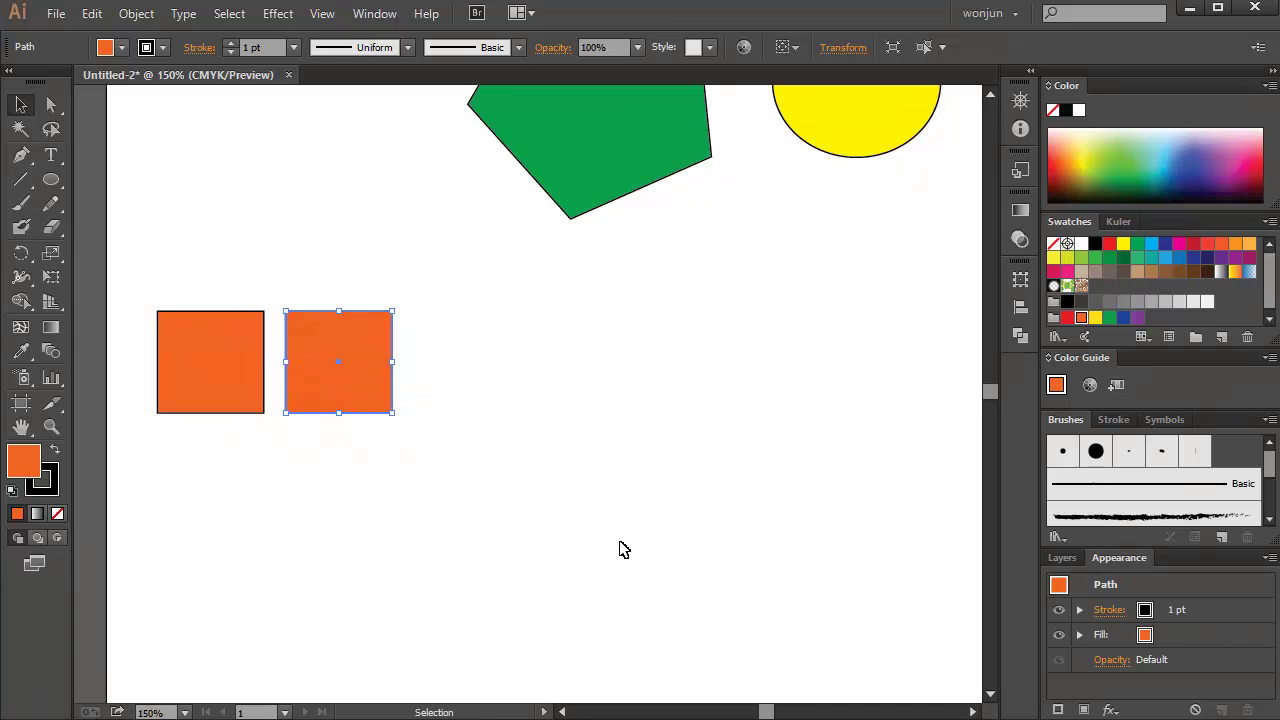
left_click(634, 471)
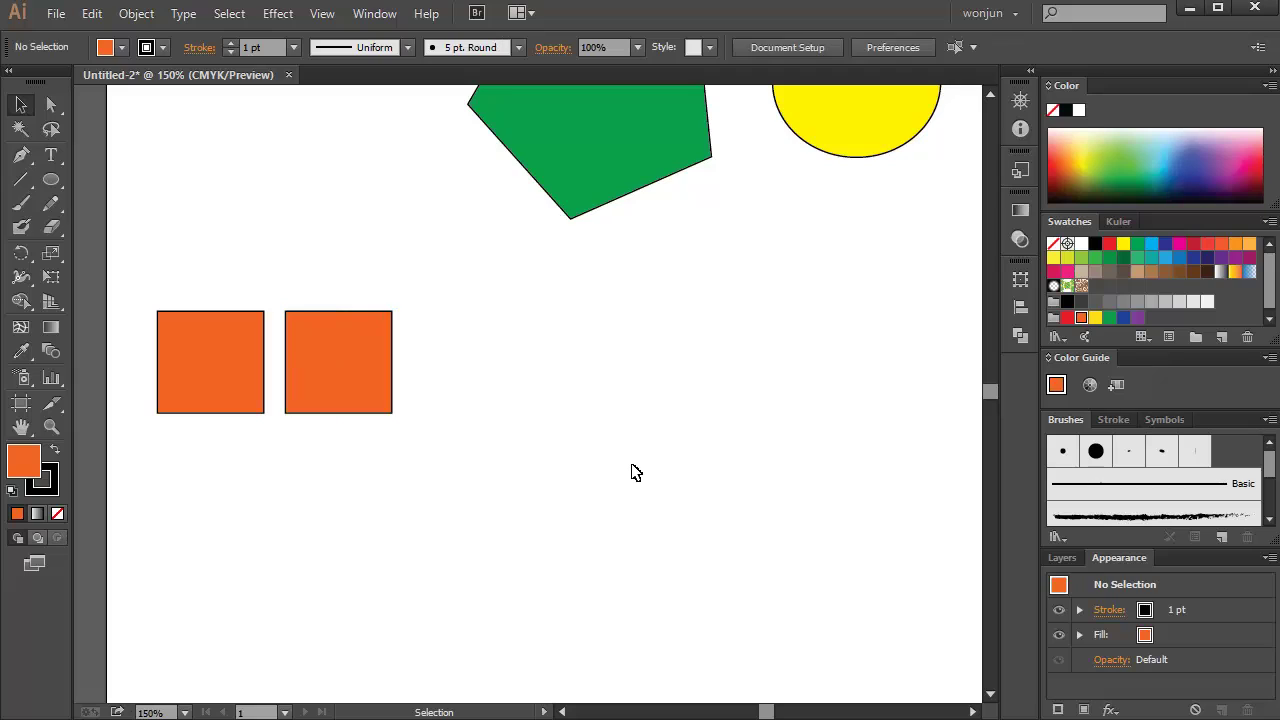
left_click(245, 363)
left_click(357, 386)
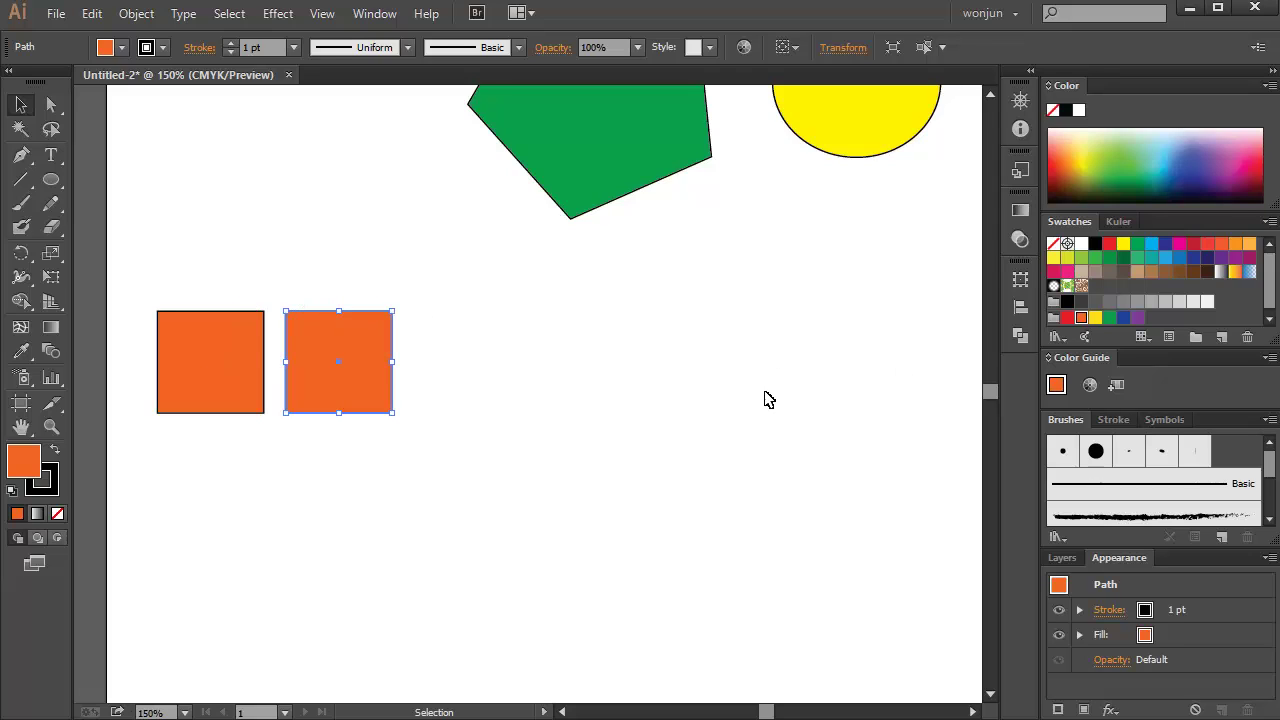
key("ctrl+shift+d")
mouse_move(359, 519)
left_mouse_down()
mouse_move(303, 575)
mouse_move(346, 583)
left_mouse_up()
left_click_drag(367, 549, 398, 549)
mouse_move(381, 533)
left_mouse_down()
mouse_move(382, 578)
mouse_move(423, 579)
mouse_move(450, 556)
left_mouse_up()
left_click_drag(483, 488, 490, 578)
left_click_drag(606, 518, 606, 578)
left_click_drag(574, 548, 662, 548)
left_click_drag(742, 500, 752, 565)
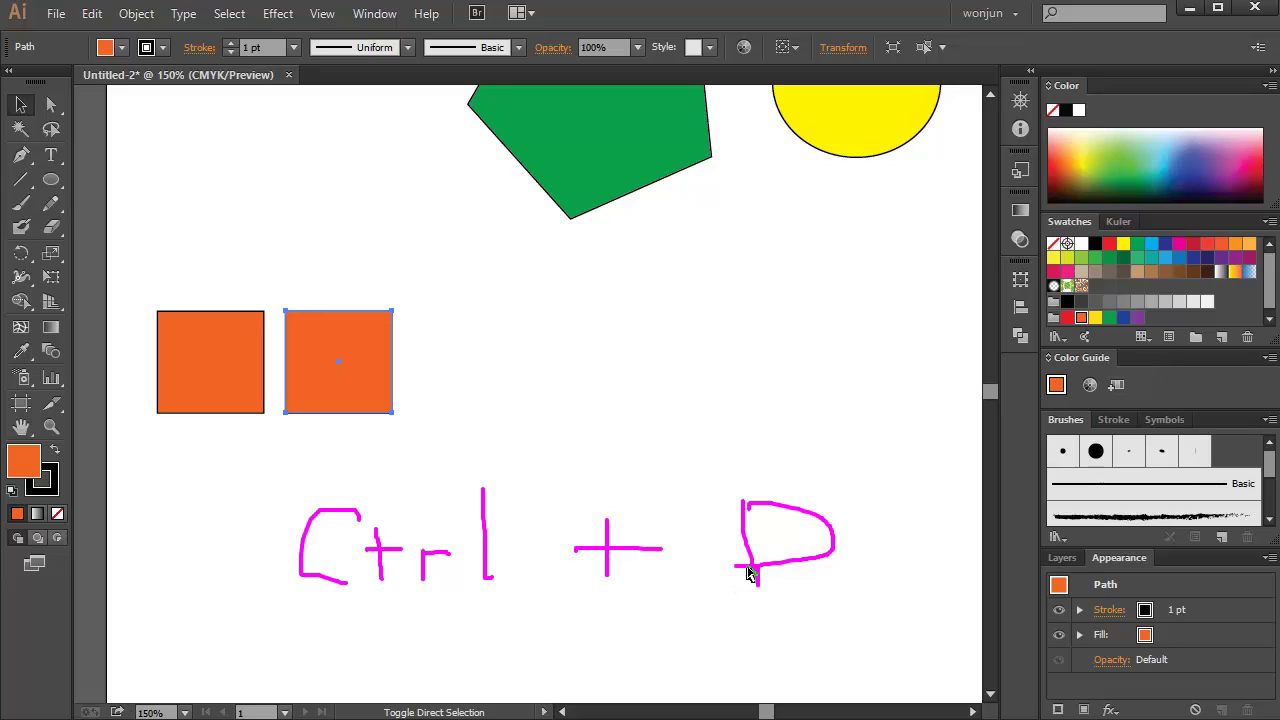
key("Escape")
Step: Repeat the last copy transformation four times to make an evenly spaced row of six orange squares, and deselect
key("ctrl")
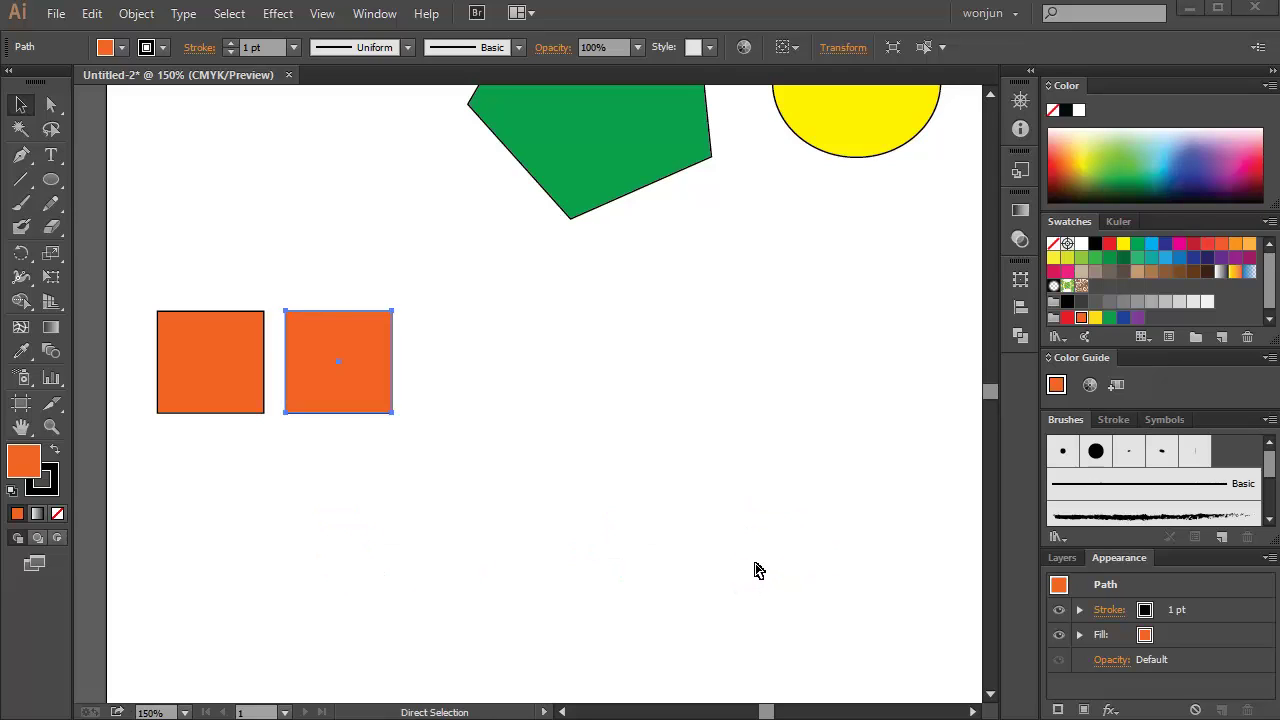
key("ctrl+d")
key("ctrl+d")
key("ctrl+d")
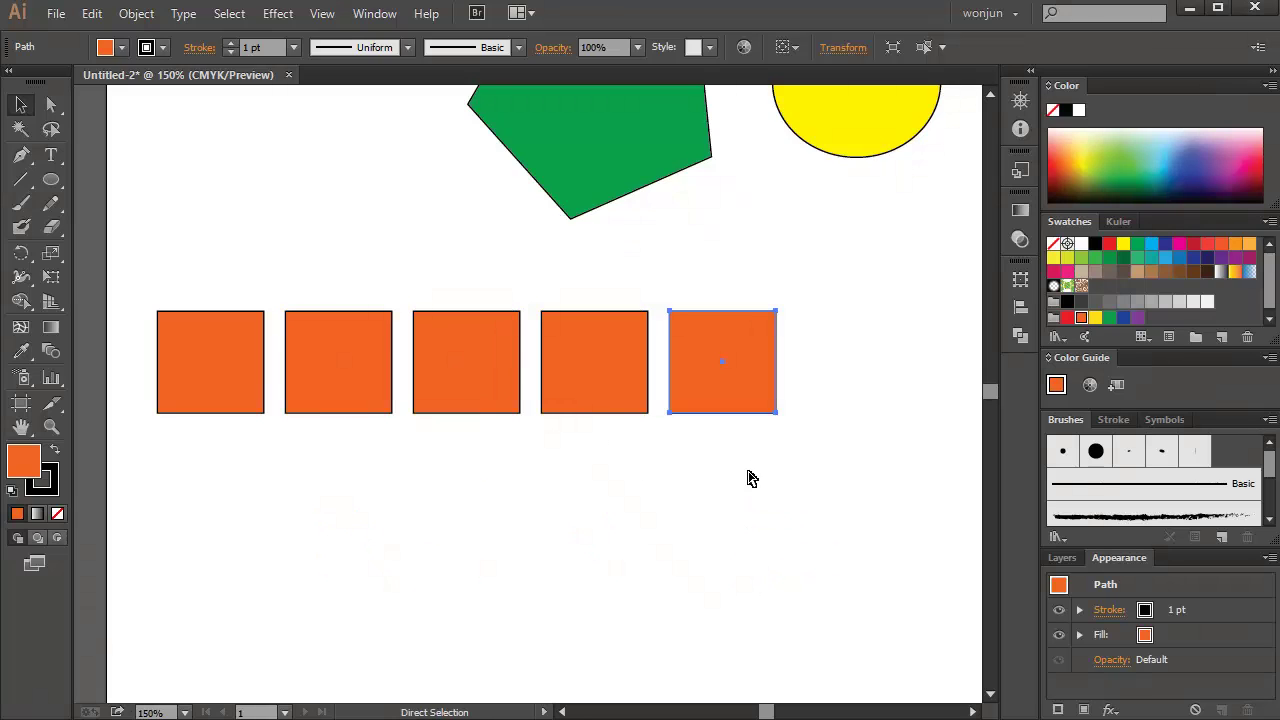
key("ctrl+d")
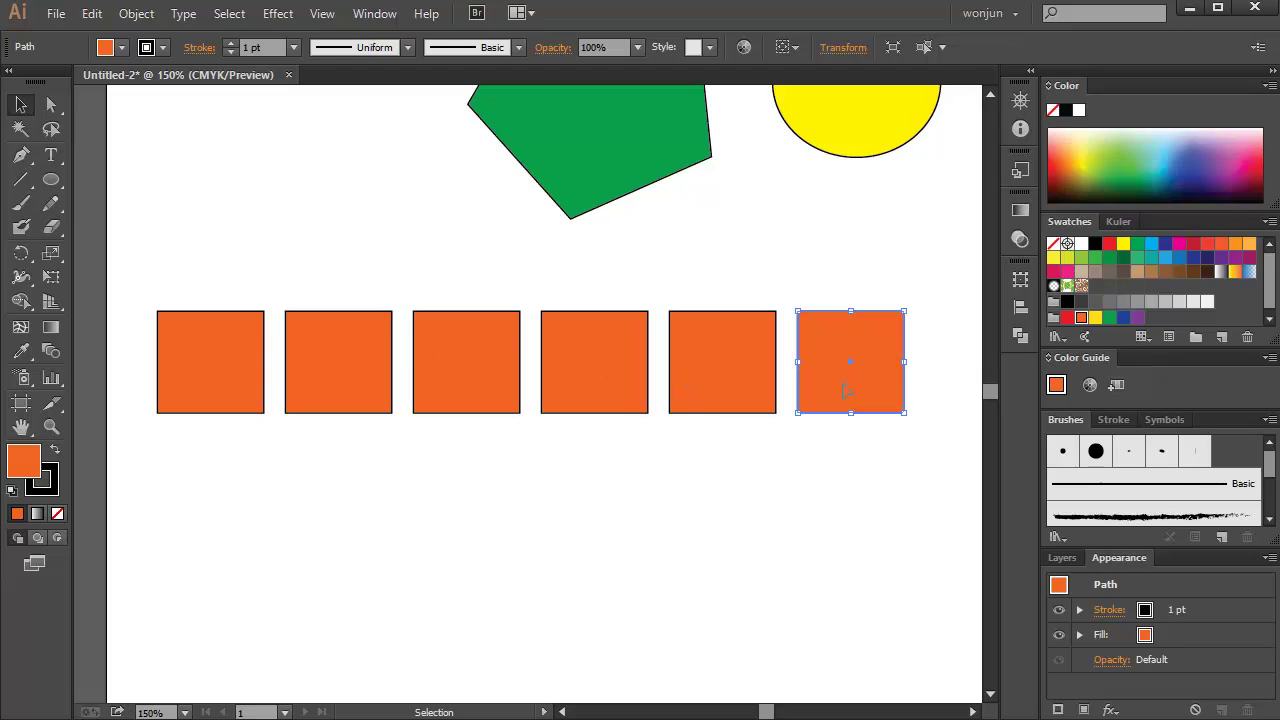
left_click(680, 517)
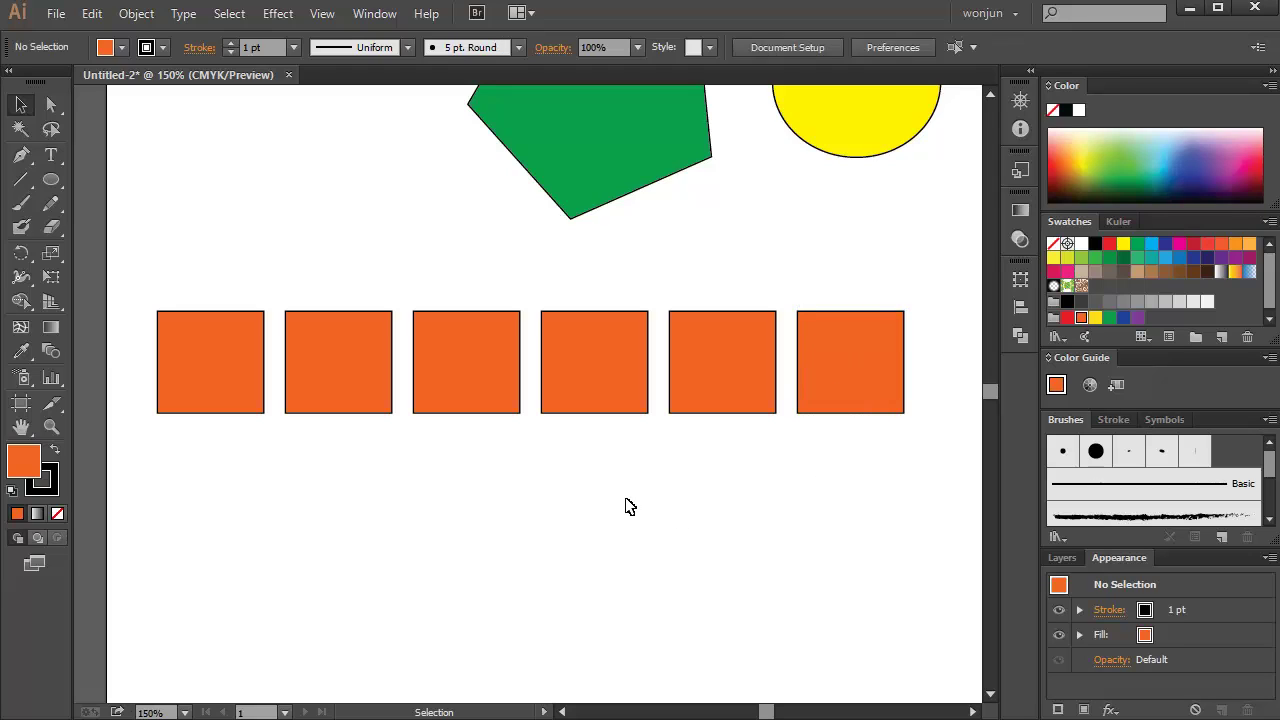